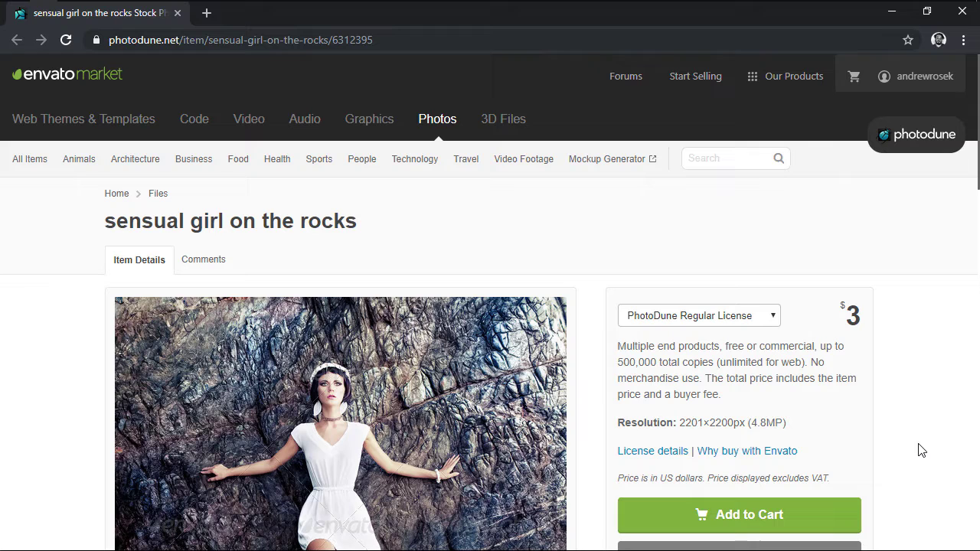
Step: Scroll the PhotoDune item page to review the 'sensual girl on the rocks' photo
{"action": "scroll", "coordinate": [340, 409], "scroll_direction": "down", "scroll_amount": 3}
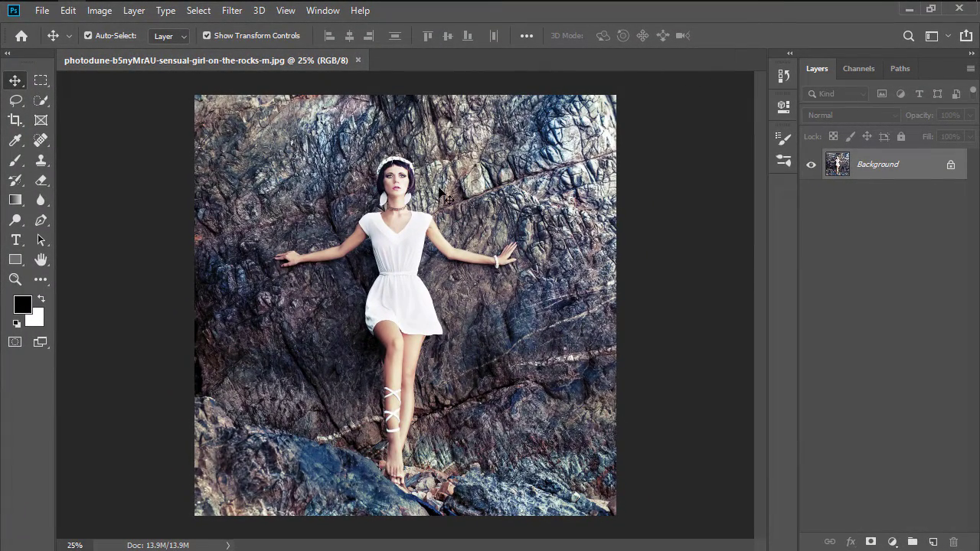
Step: With the Quick Selection Tool, select the white dress and both arms
{"action": "left_click", "coordinate": [42, 103]}
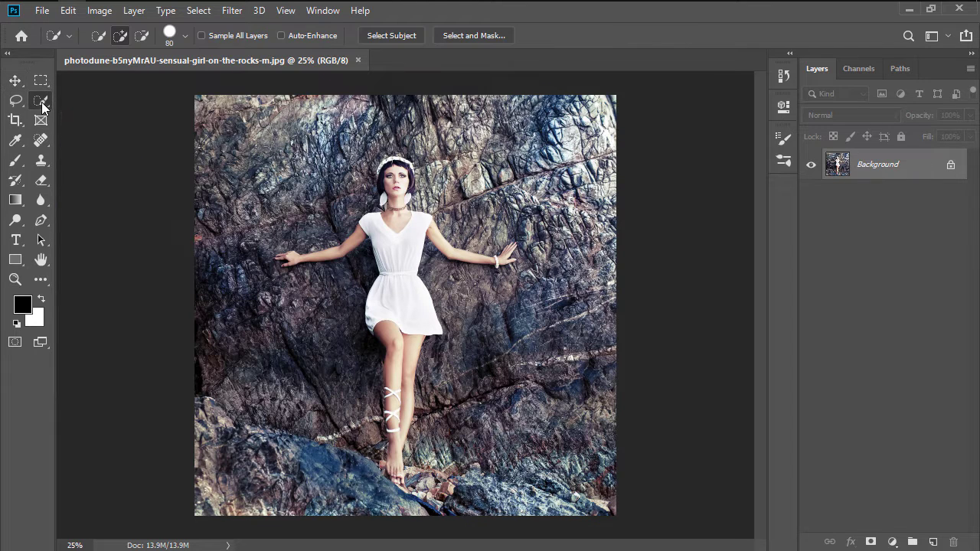
{"action": "left_click_drag", "start_coordinate": [398, 180], "coordinate": [398, 453]}
{"action": "mouse_move", "coordinate": [439, 306]}
{"action": "left_mouse_down"}
{"action": "mouse_move", "coordinate": [457, 255]}
{"action": "mouse_move", "coordinate": [509, 255]}
{"action": "left_mouse_up"}
{"action": "mouse_move", "coordinate": [318, 258]}
{"action": "left_mouse_down"}
{"action": "mouse_move", "coordinate": [290, 257]}
{"action": "mouse_move", "coordinate": [310, 260]}
{"action": "left_mouse_up"}
Step: Subtract the rock beside the lower leg and set the brush size to 20 px
{"action": "key", "text": "alt"}
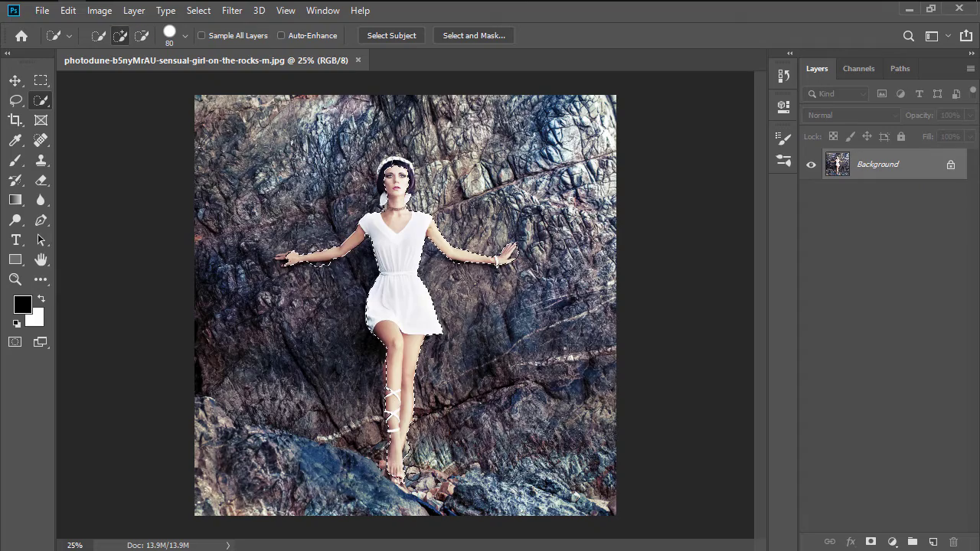
{"action": "scroll", "coordinate": [417, 447], "scroll_direction": "up", "scroll_amount": 5}
{"action": "key", "text": "alt"}
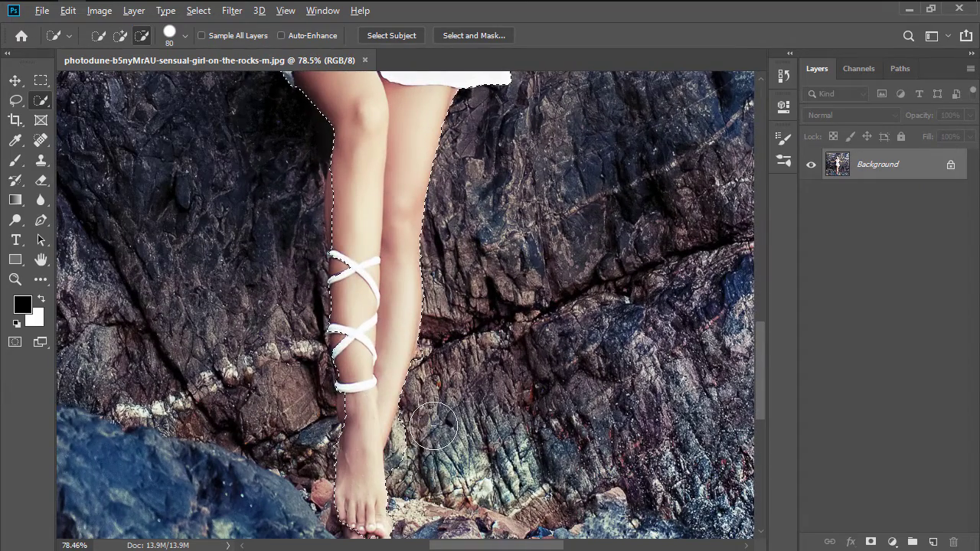
{"action": "left_click_drag", "start_coordinate": [437, 442], "coordinate": [444, 375]}
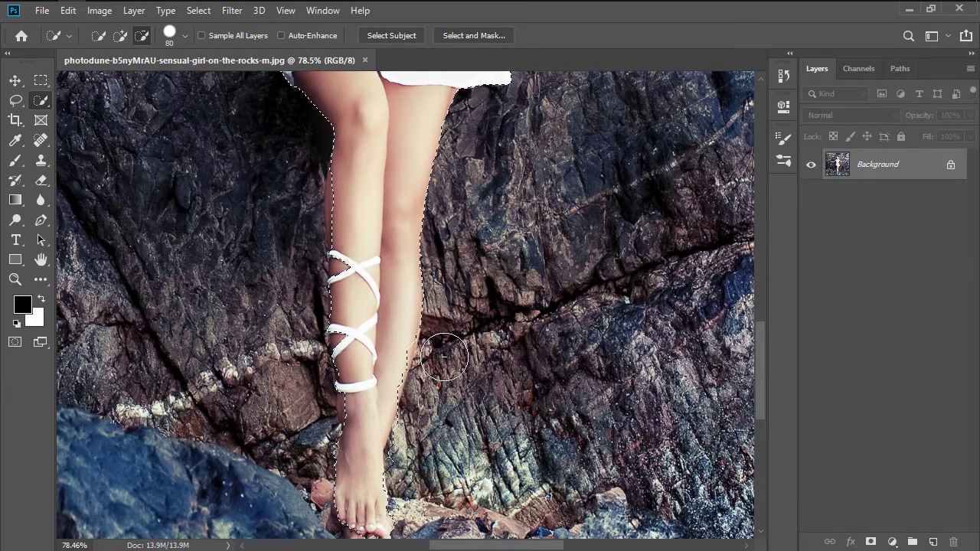
{"action": "key", "text": "alt"}
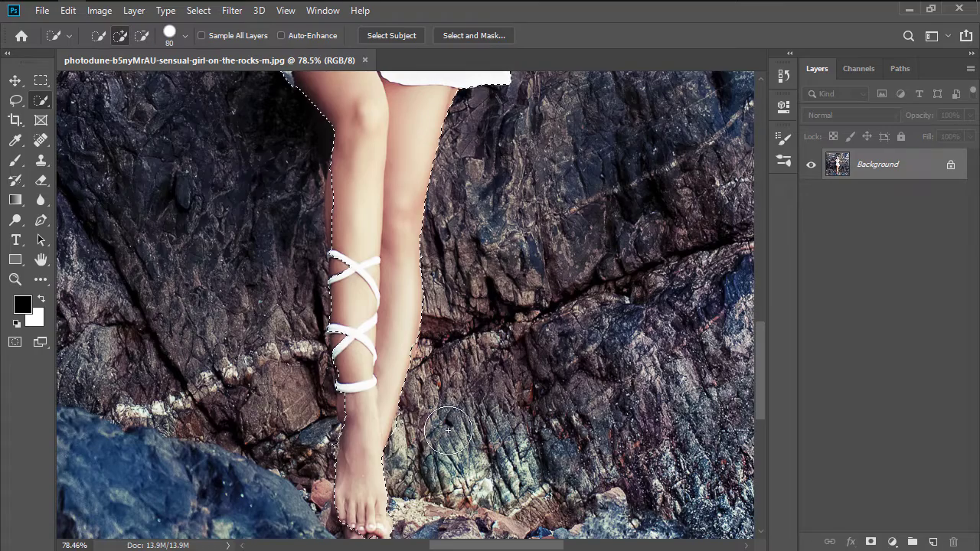
{"action": "scroll", "coordinate": [448, 459], "scroll_direction": "up", "scroll_amount": 2}
{"action": "left_click", "coordinate": [184, 35]}
{"action": "type", "text": "20"}
{"action": "scroll", "coordinate": [457, 360], "scroll_direction": "up", "scroll_amount": 2}
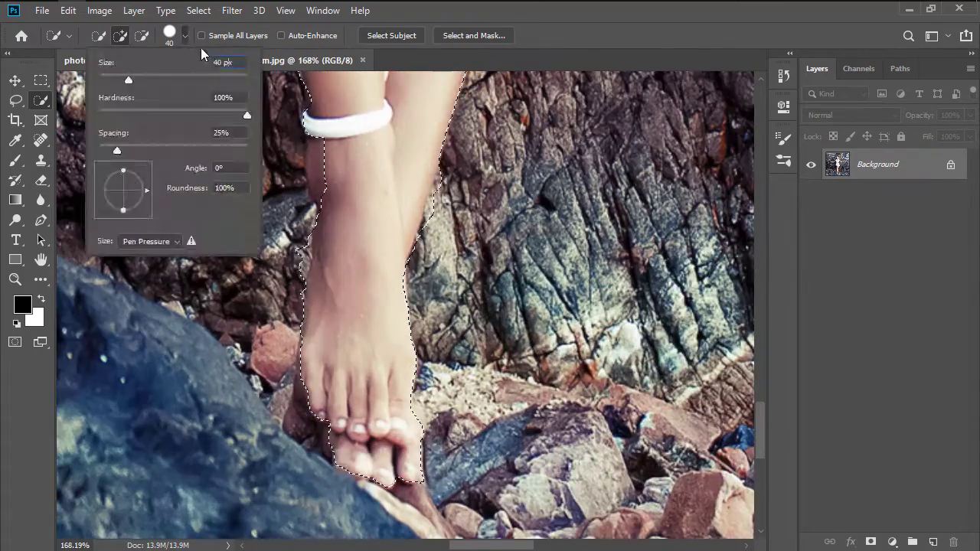
{"action": "key", "text": "Return"}
Step: Using an 8 px, then 2 px brush, subtract the rock between the middle and ring fingers
{"action": "key", "text": "alt"}
{"action": "scroll", "coordinate": [458, 359], "scroll_direction": "up", "scroll_amount": 2}
{"action": "scroll", "coordinate": [457, 360], "scroll_direction": "up", "scroll_amount": 5}
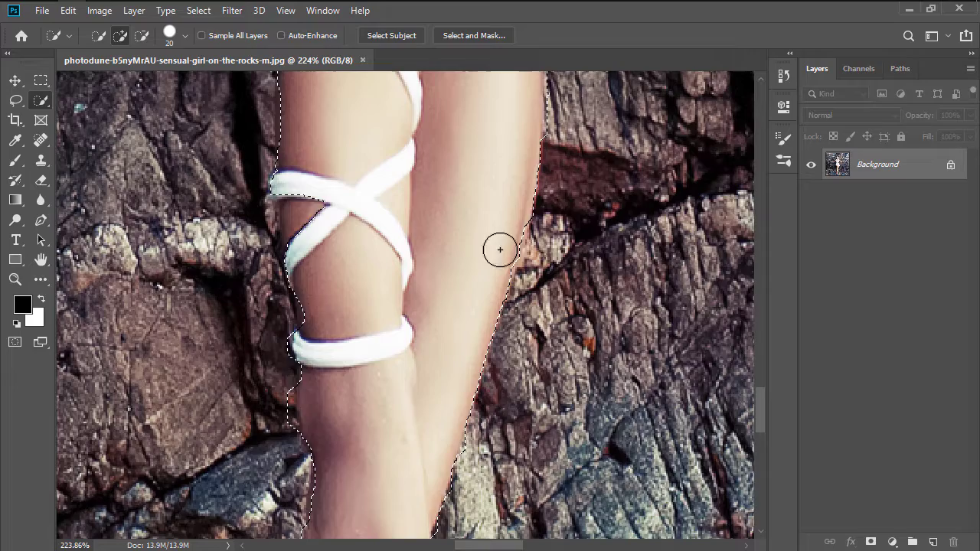
{"action": "key", "text": "bracketleft"}
{"action": "key", "text": "bracketleft"}
{"action": "key", "text": "bracketleft"}
{"action": "key", "text": "bracketleft"}
{"action": "scroll", "coordinate": [344, 322], "scroll_direction": "up", "scroll_amount": 2}
{"action": "scroll", "coordinate": [321, 322], "scroll_direction": "up", "scroll_amount": 2}
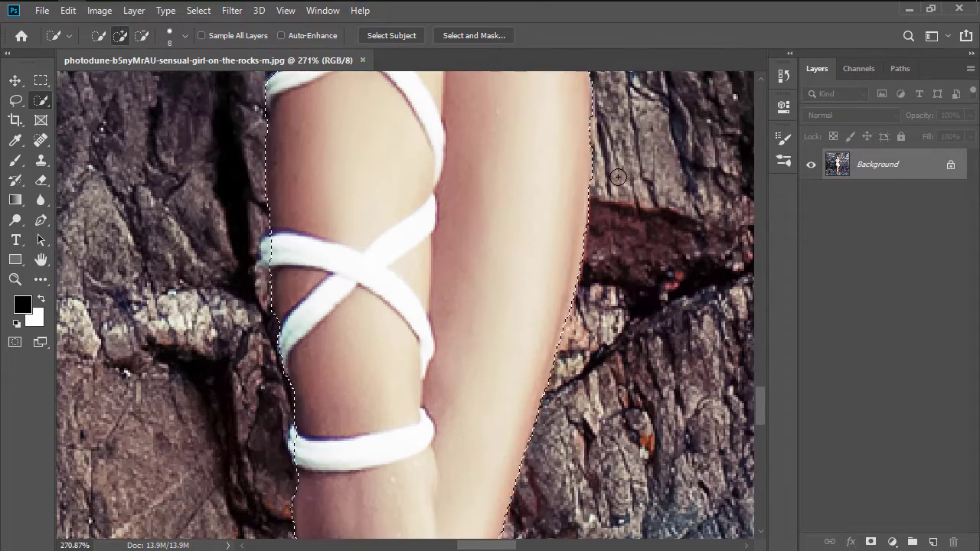
{"action": "scroll", "coordinate": [607, 304], "scroll_direction": "up", "scroll_amount": 3}
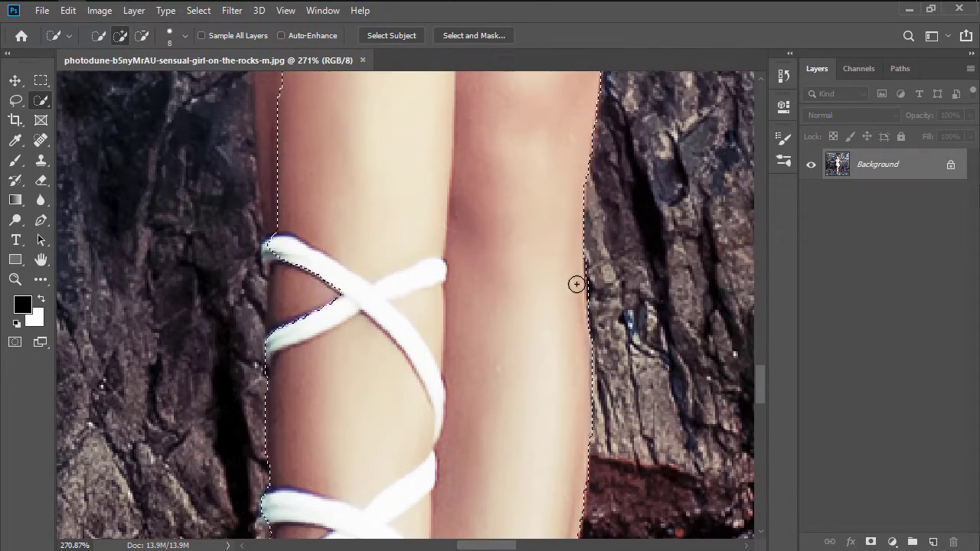
{"action": "scroll", "coordinate": [276, 230], "scroll_direction": "up", "scroll_amount": 3}
{"action": "key", "text": "alt"}
{"action": "scroll", "coordinate": [503, 328], "scroll_direction": "up", "scroll_amount": 6}
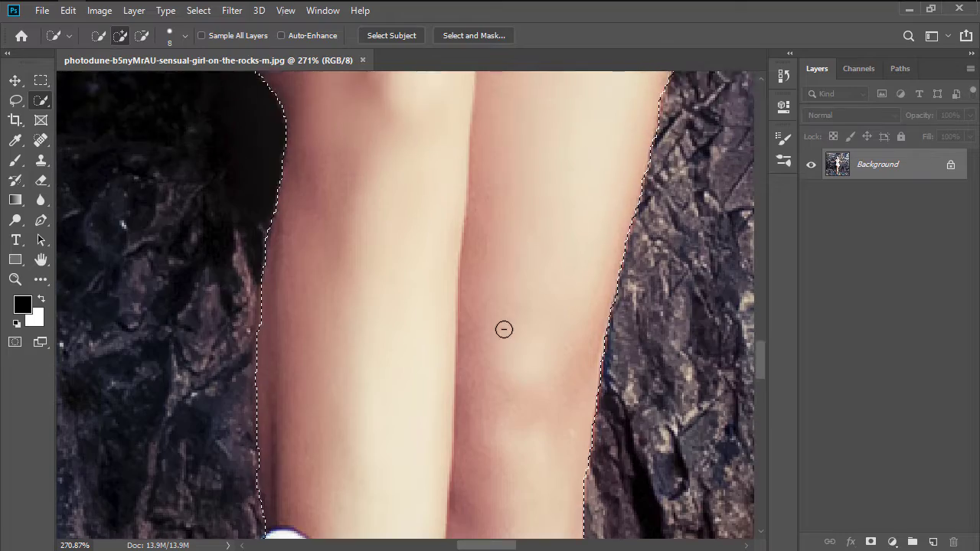
{"action": "scroll", "coordinate": [485, 309], "scroll_direction": "up", "scroll_amount": 1}
{"action": "scroll", "coordinate": [558, 386], "scroll_direction": "right", "scroll_amount": 2}
{"action": "scroll", "coordinate": [558, 386], "scroll_direction": "right", "scroll_amount": 6}
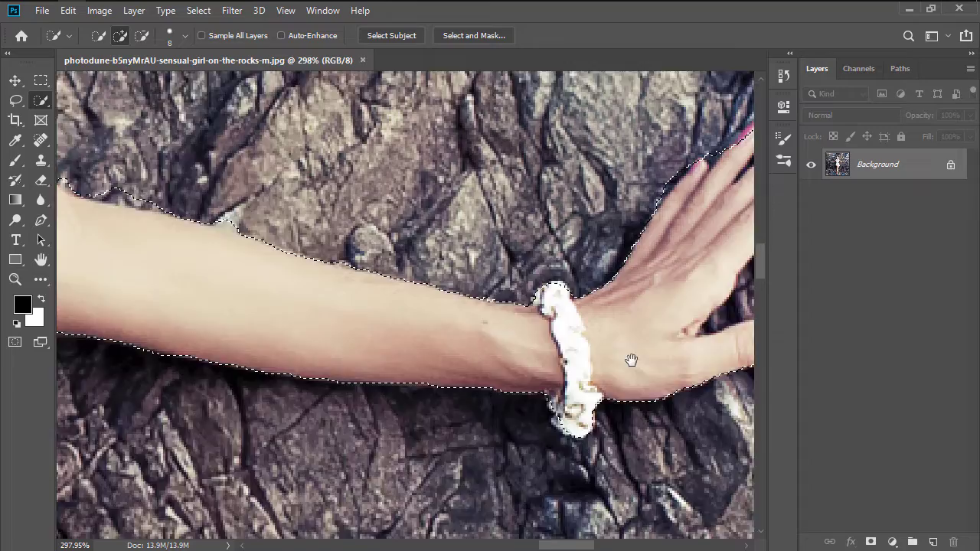
{"action": "scroll", "coordinate": [413, 357], "scroll_direction": "up", "scroll_amount": 2}
{"action": "left_click", "coordinate": [184, 35]}
{"action": "type", "text": "2"}
{"action": "key", "text": "Return"}
{"action": "left_click_drag", "start_coordinate": [413, 357], "coordinate": [448, 385]}
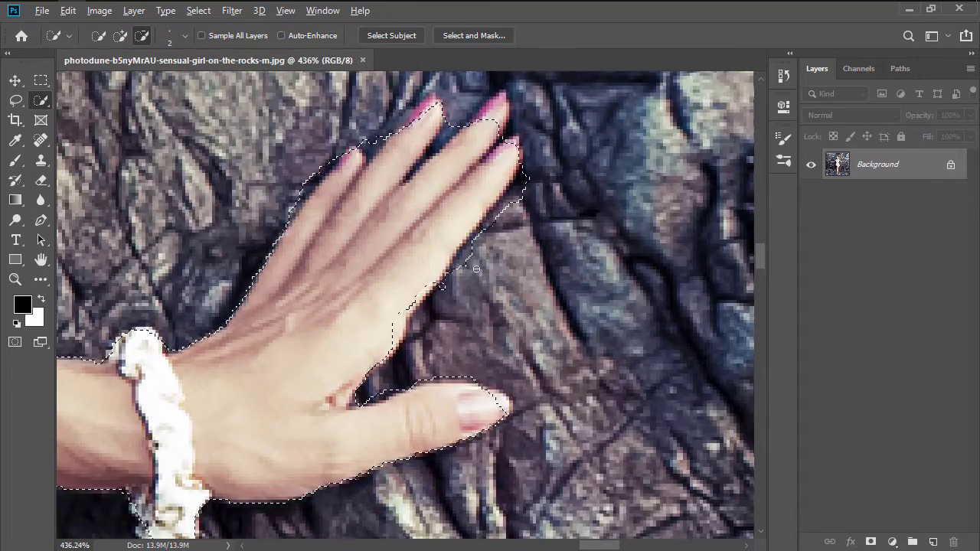
{"action": "scroll", "coordinate": [448, 385], "scroll_direction": "up", "scroll_amount": 3}
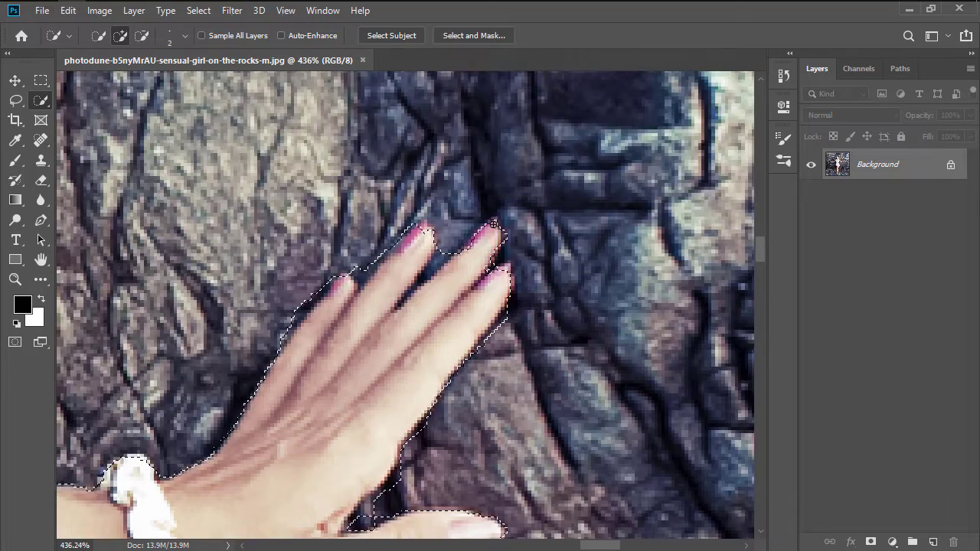
{"action": "mouse_move", "coordinate": [493, 224]}
{"action": "left_mouse_down"}
{"action": "mouse_move", "coordinate": [489, 269]}
{"action": "mouse_move", "coordinate": [400, 304]}
{"action": "left_mouse_up"}
Step: Resize the brush to 8 px, then 4 px, and trim the rock patch under the arm
{"action": "scroll", "coordinate": [417, 253], "scroll_direction": "up", "scroll_amount": 1}
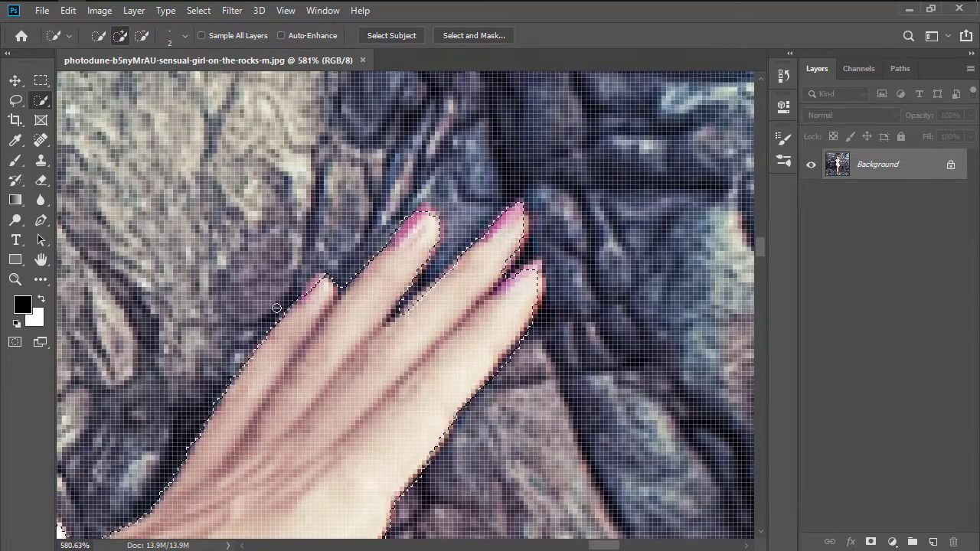
{"action": "scroll", "coordinate": [276, 307], "scroll_direction": "down", "scroll_amount": 1}
{"action": "scroll", "coordinate": [277, 308], "scroll_direction": "left", "scroll_amount": 10}
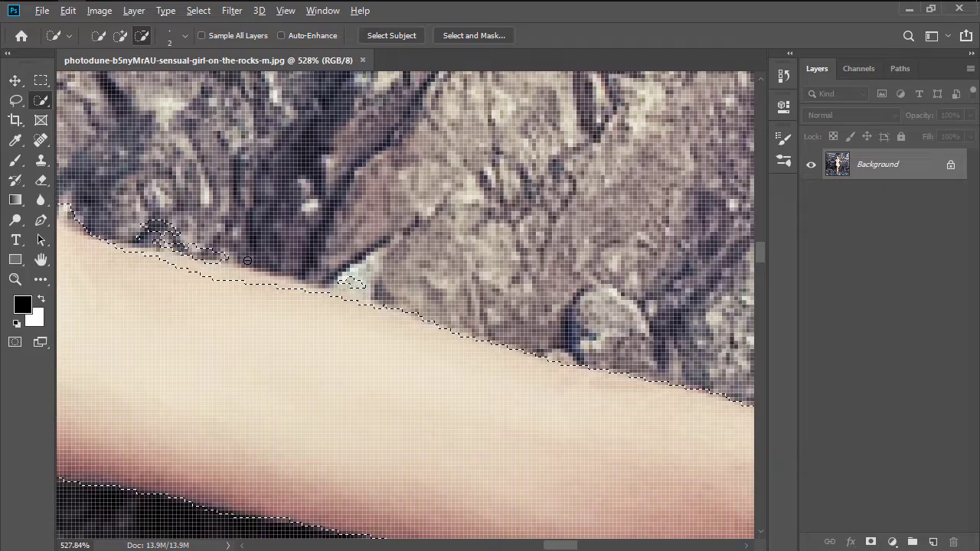
{"action": "scroll", "coordinate": [326, 248], "scroll_direction": "left", "scroll_amount": 5}
{"action": "scroll", "coordinate": [326, 248], "scroll_direction": "up", "scroll_amount": 5}
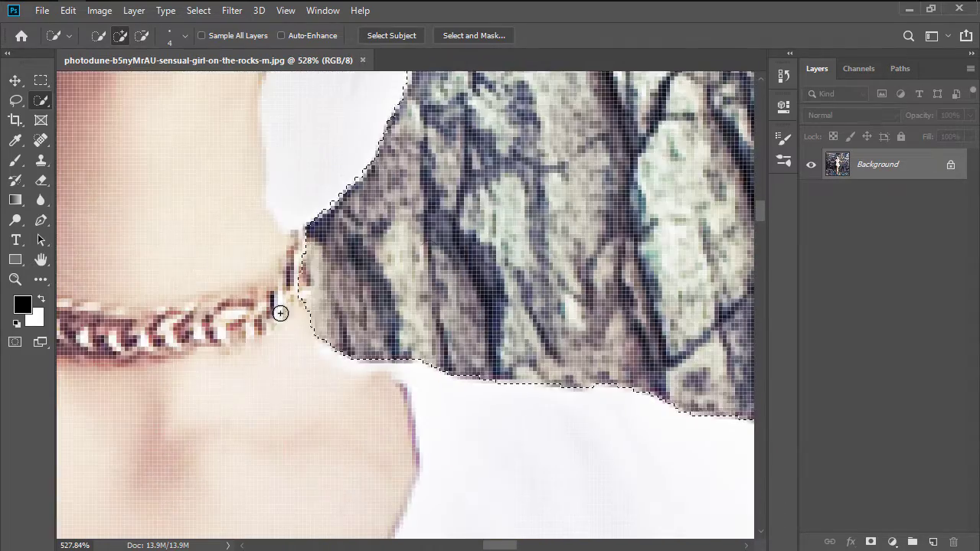
{"action": "scroll", "coordinate": [280, 313], "scroll_direction": "up", "scroll_amount": 5}
{"action": "key", "text": "bracketright"}
{"action": "scroll", "coordinate": [344, 406], "scroll_direction": "up", "scroll_amount": 5}
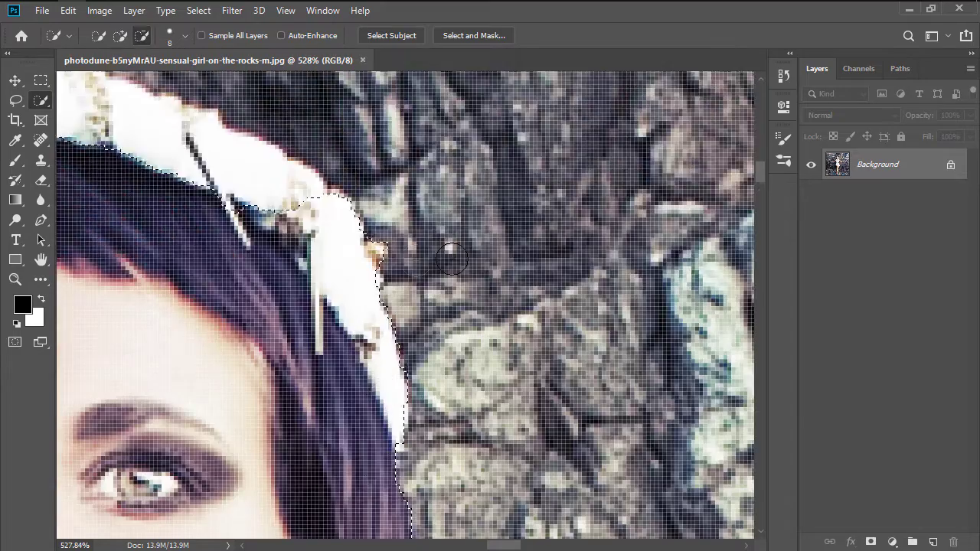
{"action": "scroll", "coordinate": [452, 259], "scroll_direction": "up", "scroll_amount": 3}
{"action": "scroll", "coordinate": [353, 253], "scroll_direction": "left", "scroll_amount": 5}
{"action": "key", "text": "bracketleft"}
{"action": "scroll", "coordinate": [375, 250], "scroll_direction": "down", "scroll_amount": 10}
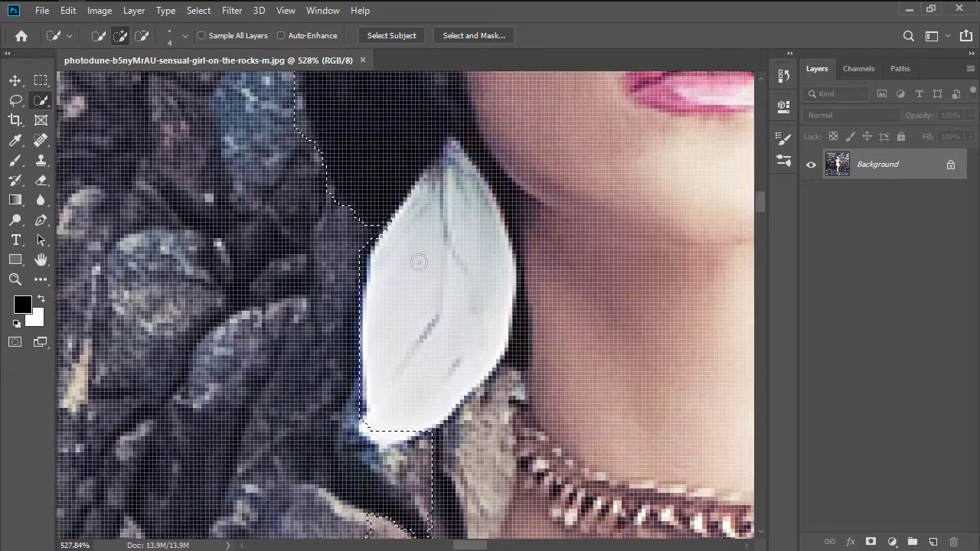
{"action": "scroll", "coordinate": [419, 262], "scroll_direction": "down", "scroll_amount": 3}
{"action": "scroll", "coordinate": [466, 339], "scroll_direction": "down", "scroll_amount": 10}
{"action": "scroll", "coordinate": [427, 207], "scroll_direction": "down", "scroll_amount": 5}
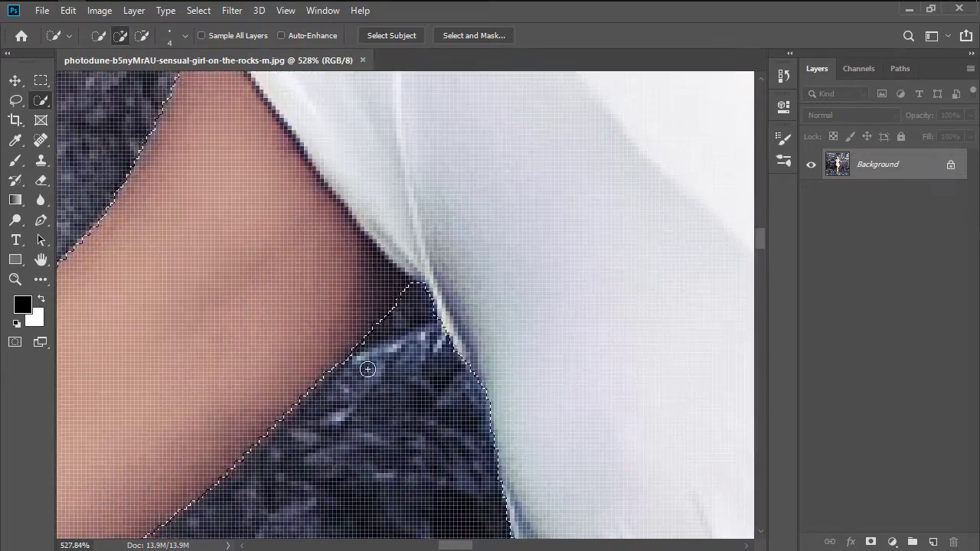
{"action": "scroll", "coordinate": [367, 369], "scroll_direction": "down", "scroll_amount": 5}
{"action": "mouse_move", "coordinate": [339, 490]}
{"action": "left_mouse_down"}
{"action": "mouse_move", "coordinate": [154, 436]}
{"action": "mouse_move", "coordinate": [324, 429]}
{"action": "left_mouse_up"}
Step: With a 2 px brush, add the upper fingertip to the selection
{"action": "scroll", "coordinate": [324, 428], "scroll_direction": "up", "scroll_amount": 3}
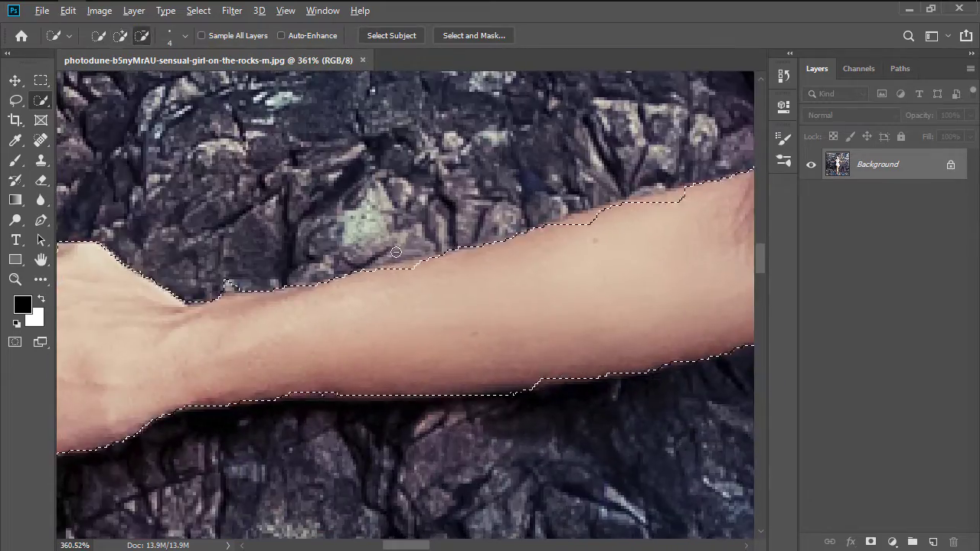
{"action": "scroll", "coordinate": [380, 286], "scroll_direction": "down", "scroll_amount": 2}
{"action": "scroll", "coordinate": [284, 302], "scroll_direction": "up", "scroll_amount": 3}
{"action": "scroll", "coordinate": [334, 350], "scroll_direction": "up", "scroll_amount": 3}
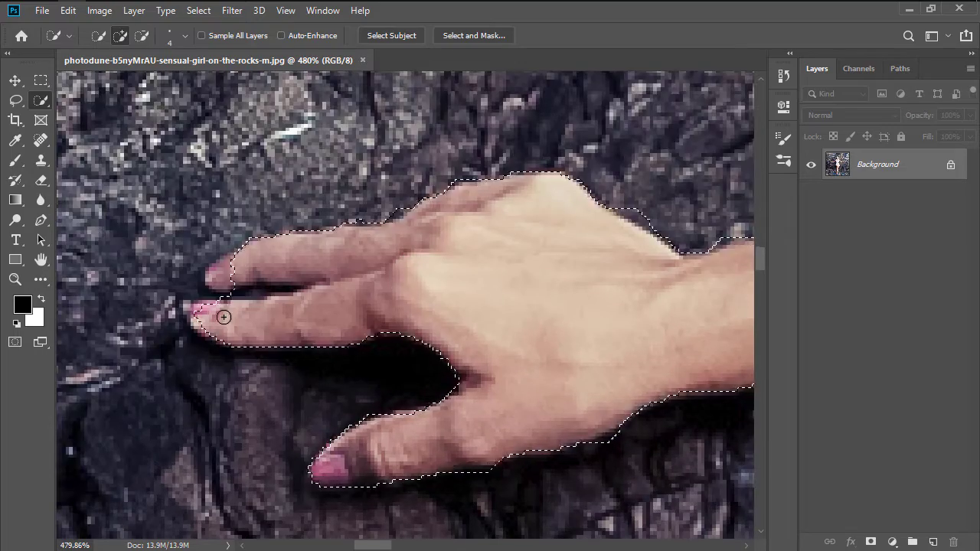
{"action": "key", "text": "bracketleft"}
{"action": "key", "text": "bracketleft"}
{"action": "left_click_drag", "start_coordinate": [306, 260], "coordinate": [214, 276]}
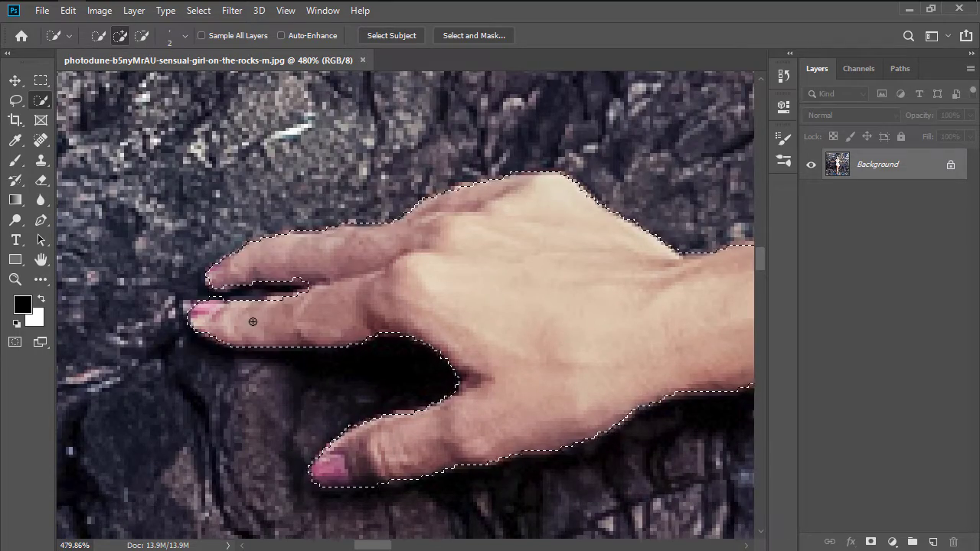
{"action": "scroll", "coordinate": [252, 322], "scroll_direction": "down", "scroll_amount": 8}
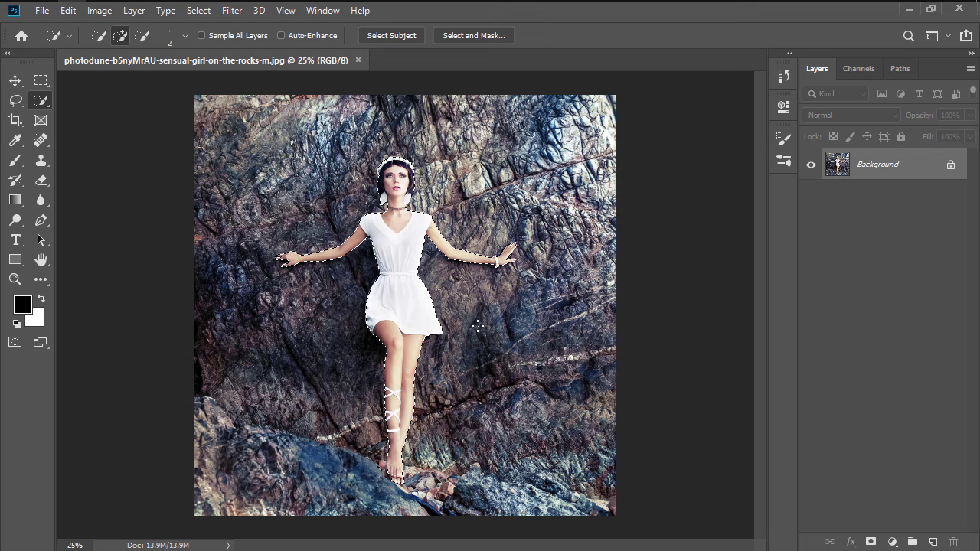
Step: In Select and Mask, apply a 2 px Edge Detection Radius with Smart Radius on
{"action": "left_click", "coordinate": [474, 36]}
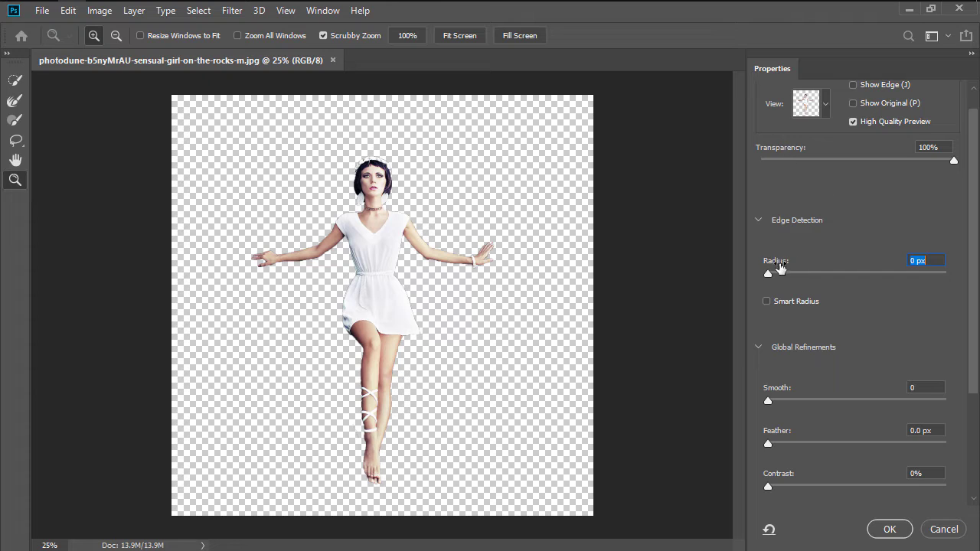
{"action": "type", "text": "2"}
{"action": "left_click", "coordinate": [767, 303]}
{"action": "scroll", "coordinate": [855, 318], "scroll_direction": "down", "scroll_amount": 3}
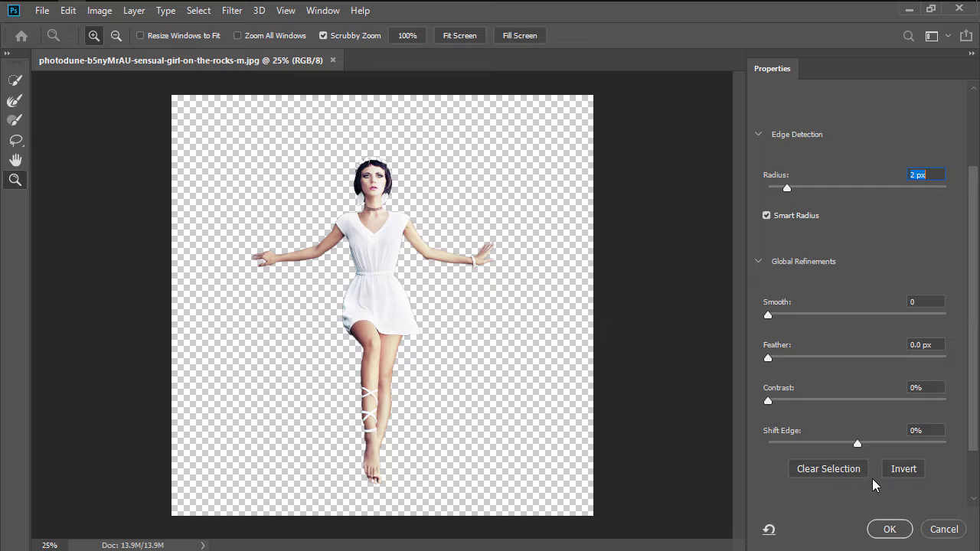
{"action": "scroll", "coordinate": [876, 364], "scroll_direction": "up", "scroll_amount": 2}
{"action": "scroll", "coordinate": [876, 354], "scroll_direction": "up", "scroll_amount": 2}
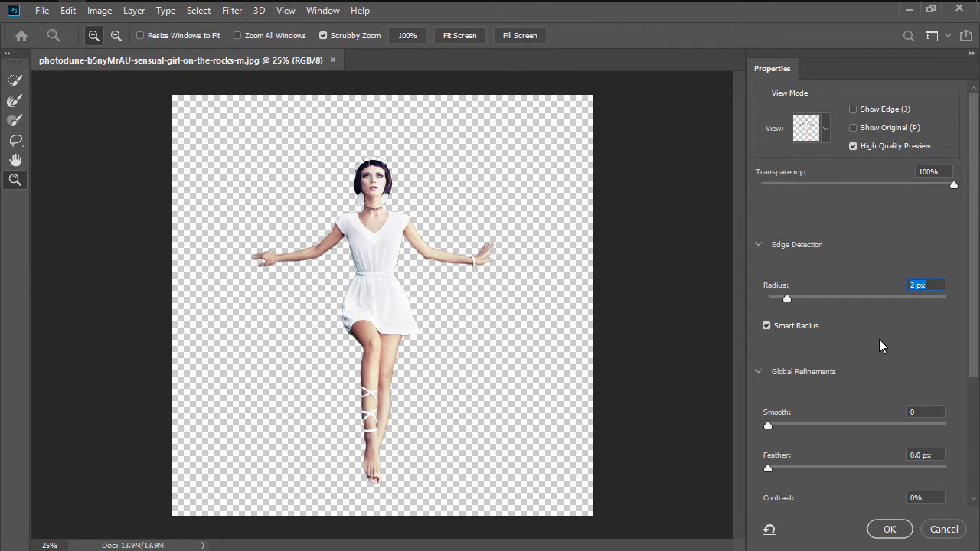
{"action": "left_click", "coordinate": [887, 529]}
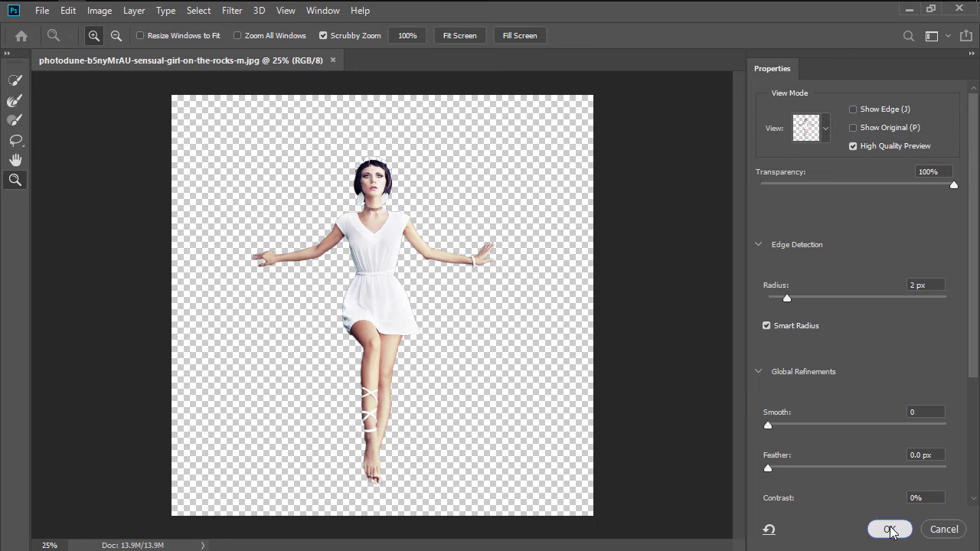
{"action": "key", "text": "v"}
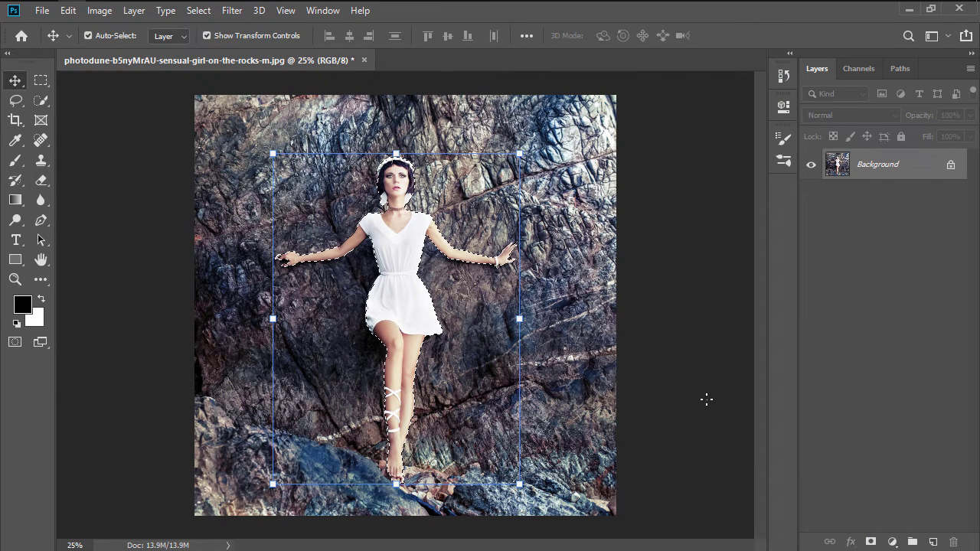
Step: Add a layer mask revealing only the selected girl, then target the layer's image thumbnail
{"action": "left_click", "coordinate": [136, 13]}
{"action": "mouse_move", "coordinate": [208, 253]}
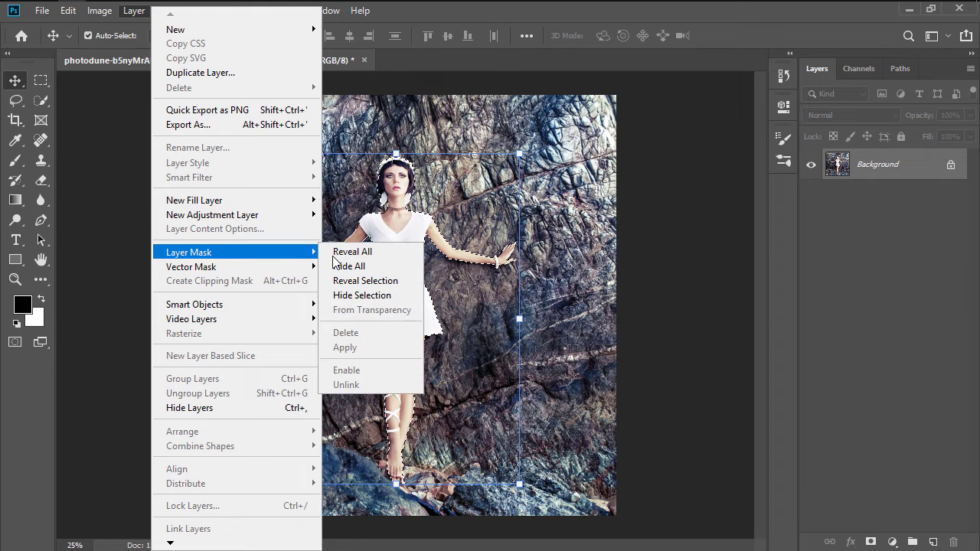
{"action": "left_click", "coordinate": [354, 285]}
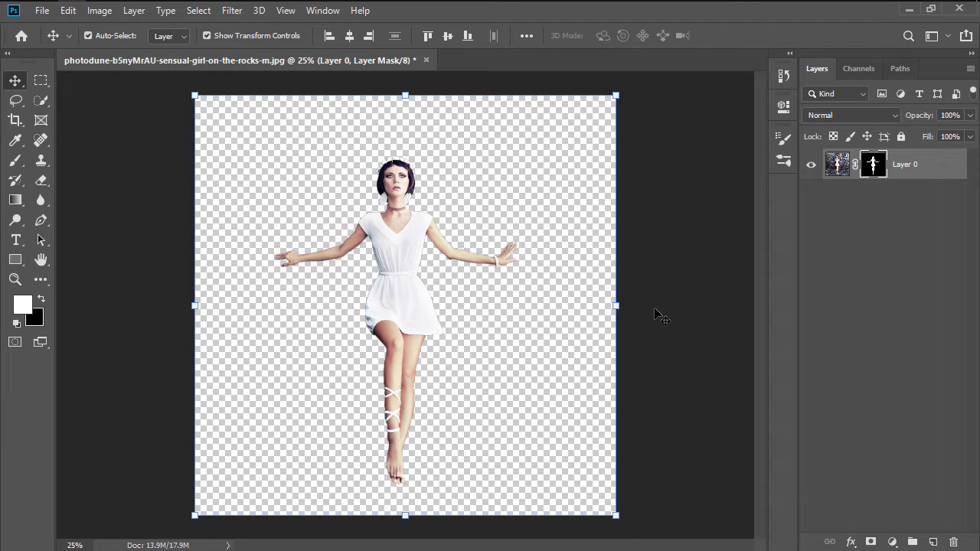
{"action": "left_click", "coordinate": [836, 169]}
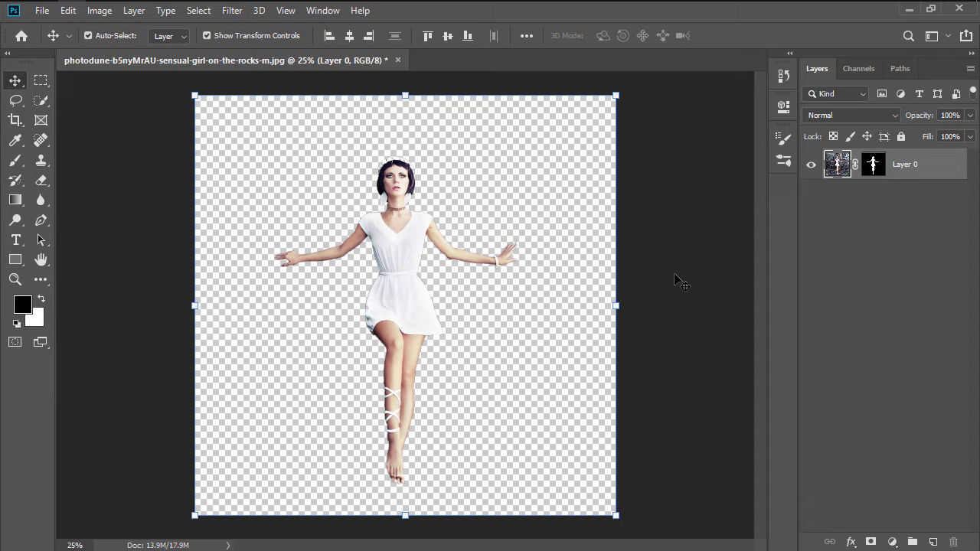
Step: Define the image as a new pattern named 'girl'
{"action": "left_click", "coordinate": [69, 10]}
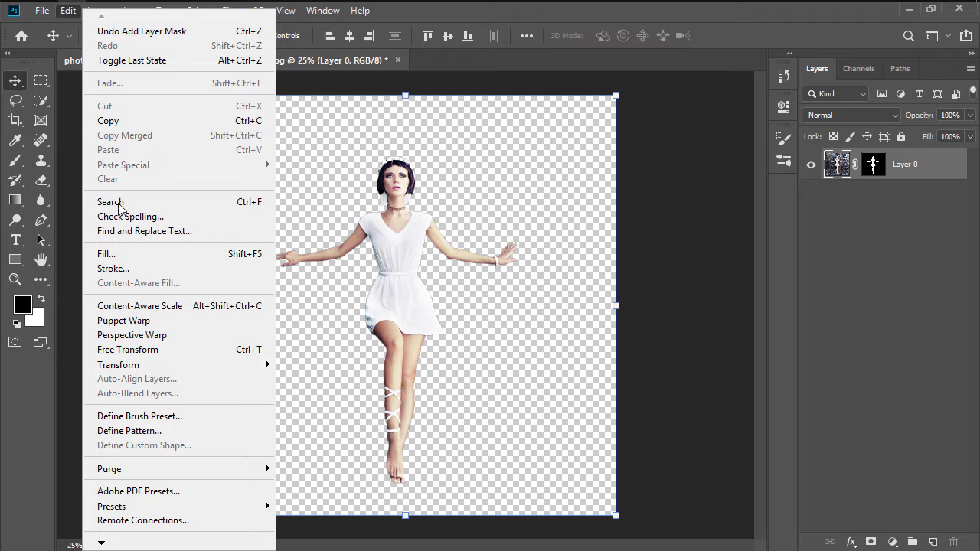
{"action": "left_click", "coordinate": [118, 430]}
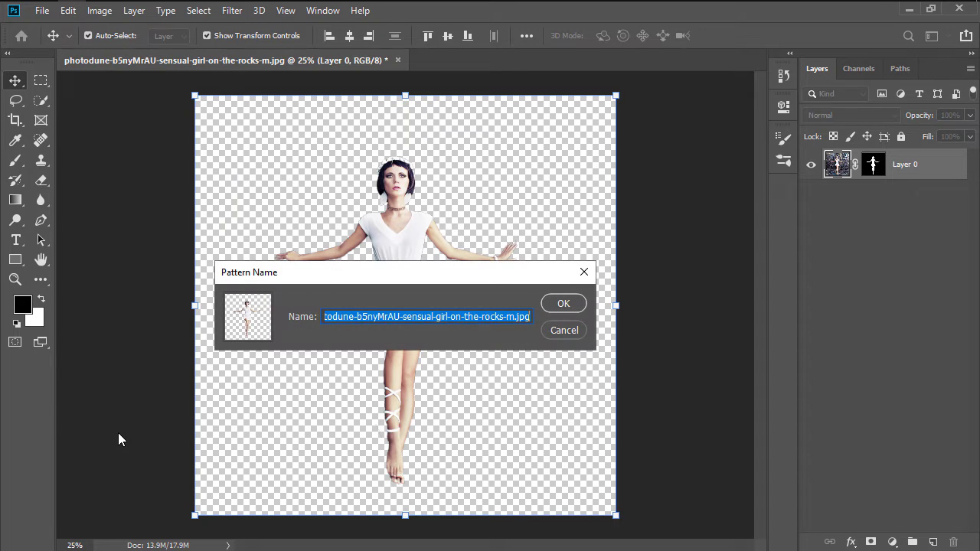
{"action": "type", "text": "girl"}
{"action": "key", "text": "Return"}
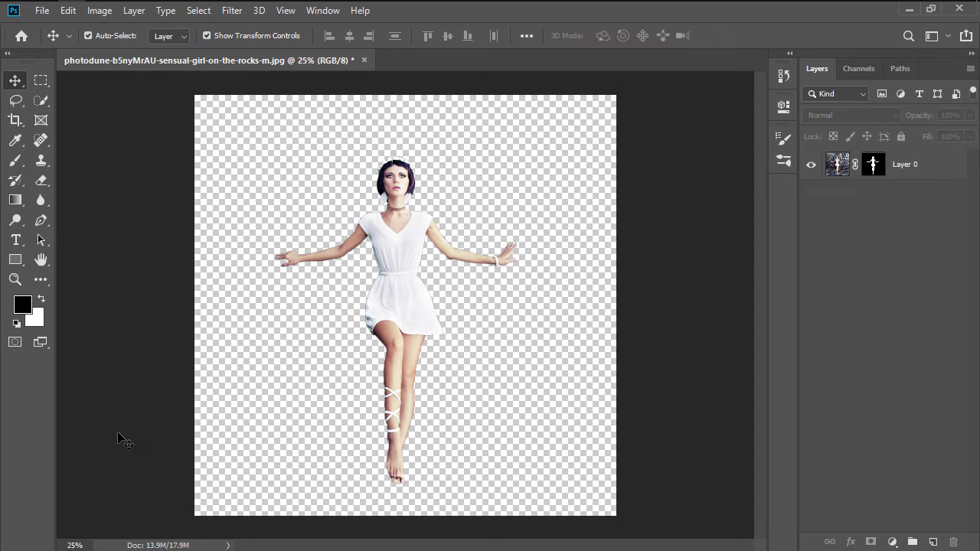
Step: Discard the girl image and create a 2500 × 2500 px document with Black background contents
{"action": "left_click", "coordinate": [365, 60]}
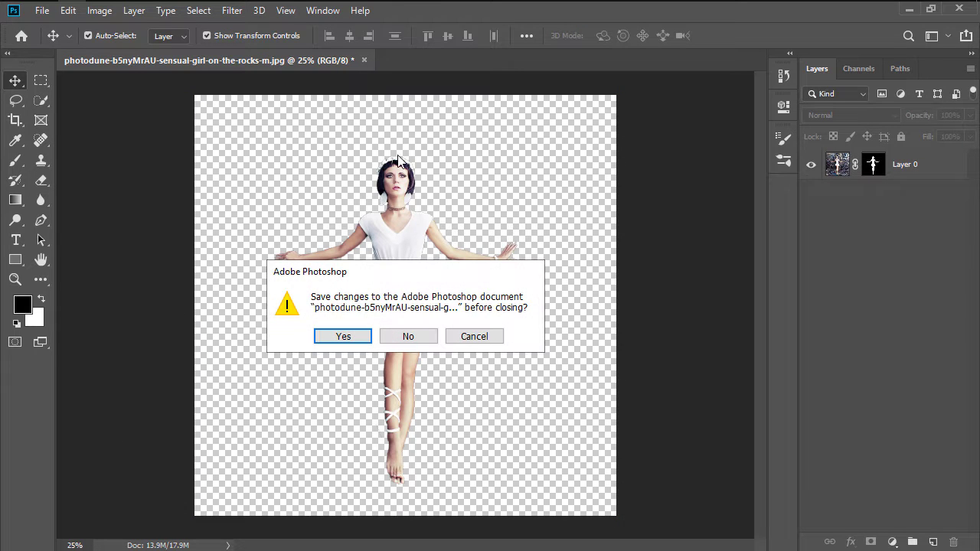
{"action": "left_click", "coordinate": [408, 336]}
{"action": "key", "text": "ctrl+n"}
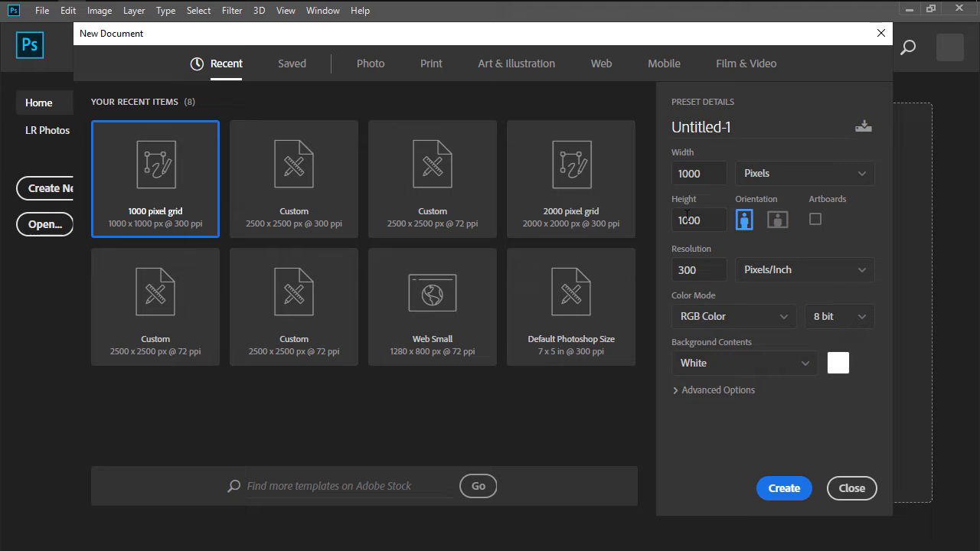
{"action": "double_click", "coordinate": [705, 175]}
{"action": "type", "text": "2500"}
{"action": "key", "text": "Tab"}
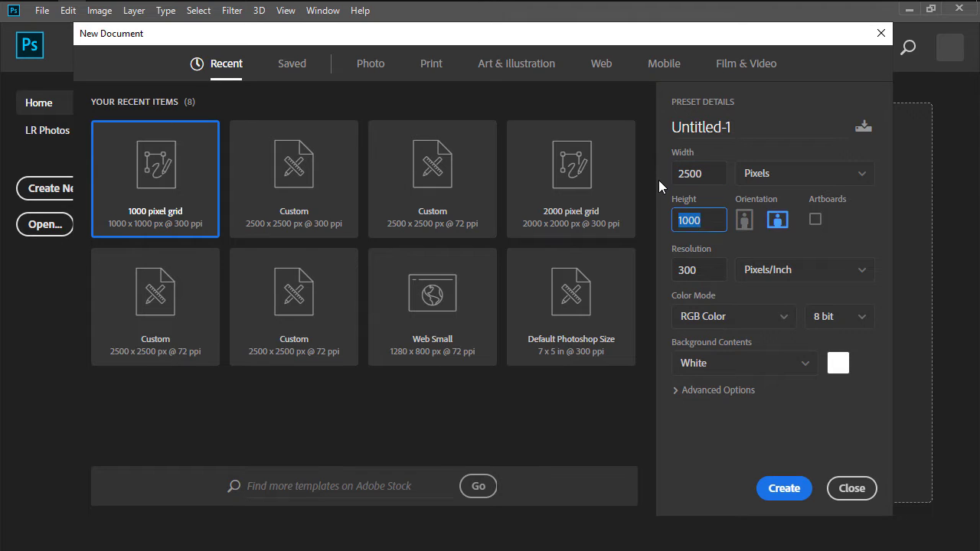
{"action": "type", "text": "2500"}
{"action": "left_click", "coordinate": [741, 370]}
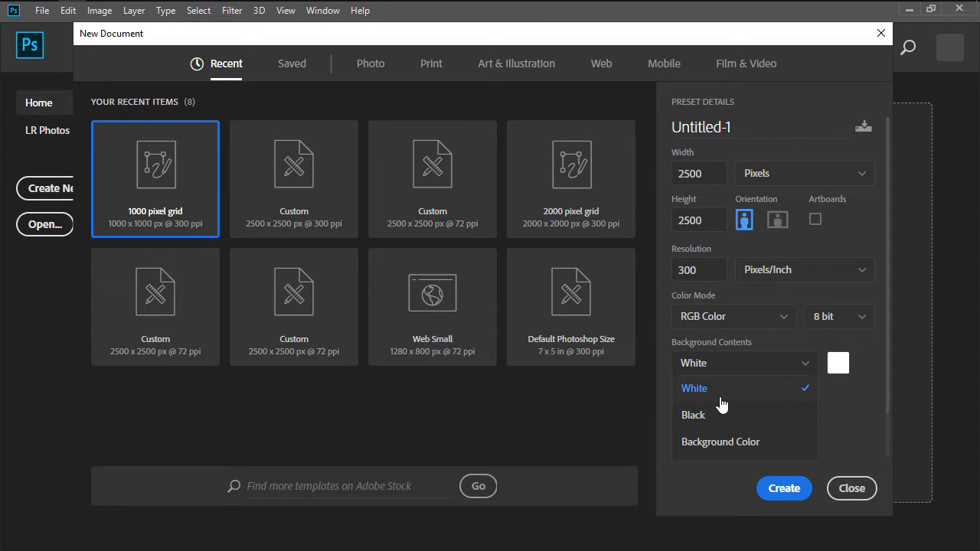
{"action": "left_click", "coordinate": [722, 418]}
{"action": "left_click", "coordinate": [780, 488]}
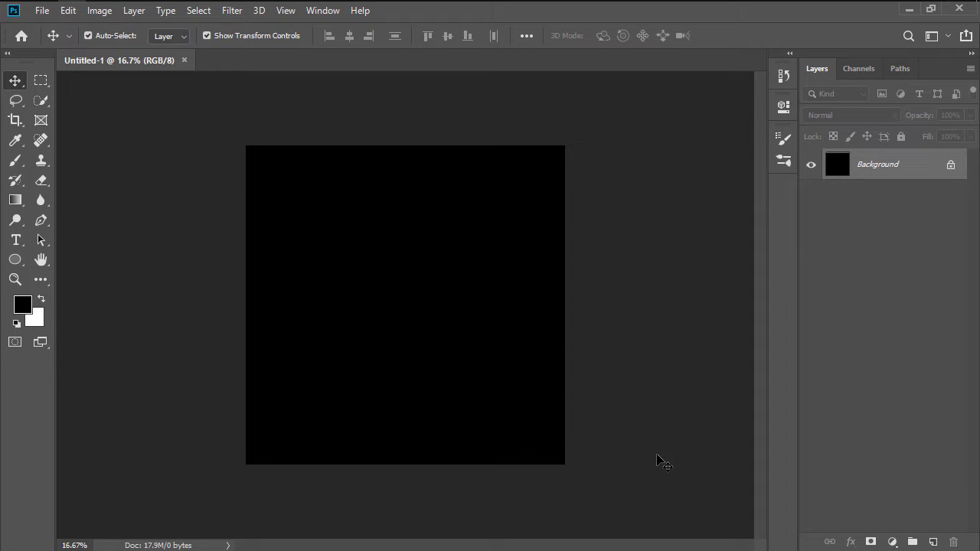
Step: Add a new empty layer named 'scripted fill'
{"action": "key", "text": "ctrl+shift+n"}
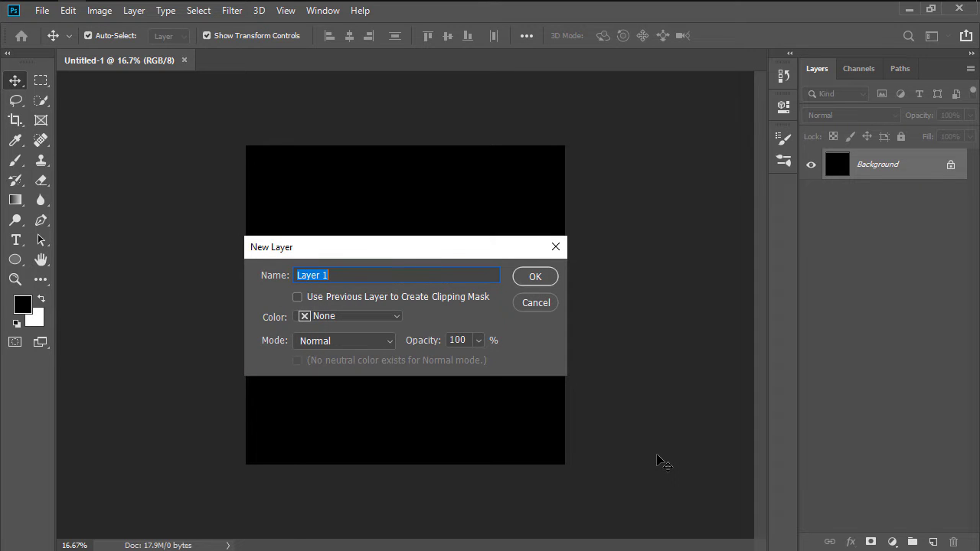
{"action": "type", "text": "scripted fill"}
{"action": "key", "text": "Return"}
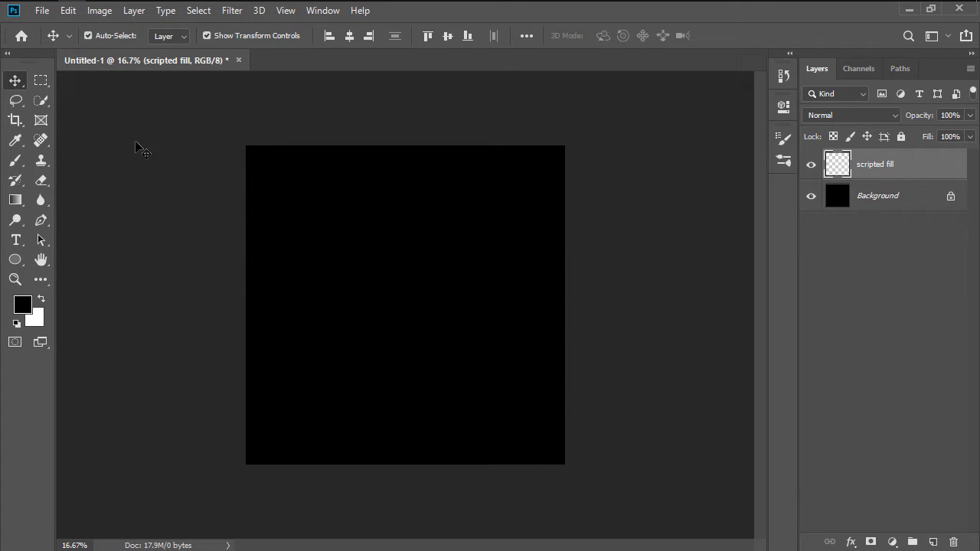
Step: Fill the layer with the girl pattern using the Symmetry Fill script
{"action": "left_click", "coordinate": [67, 11]}
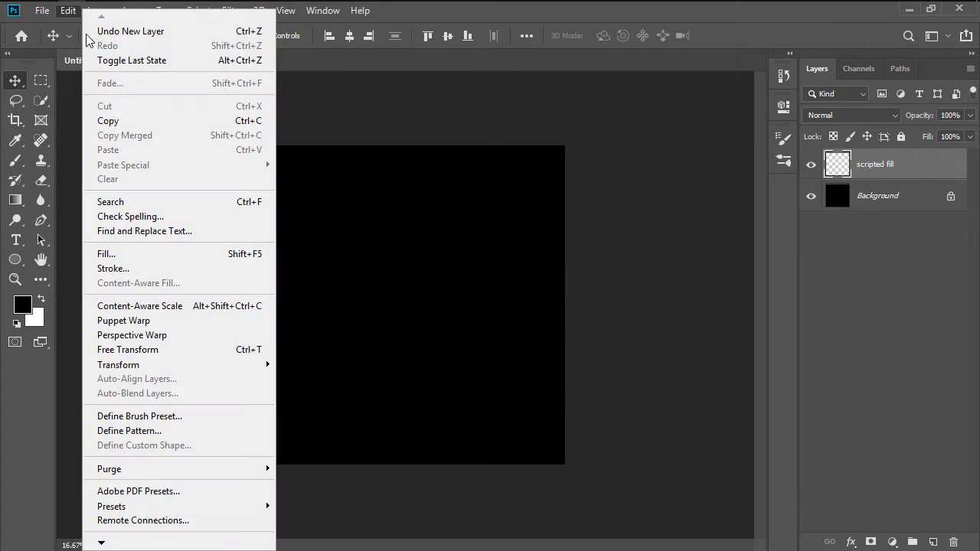
{"action": "left_click", "coordinate": [122, 255]}
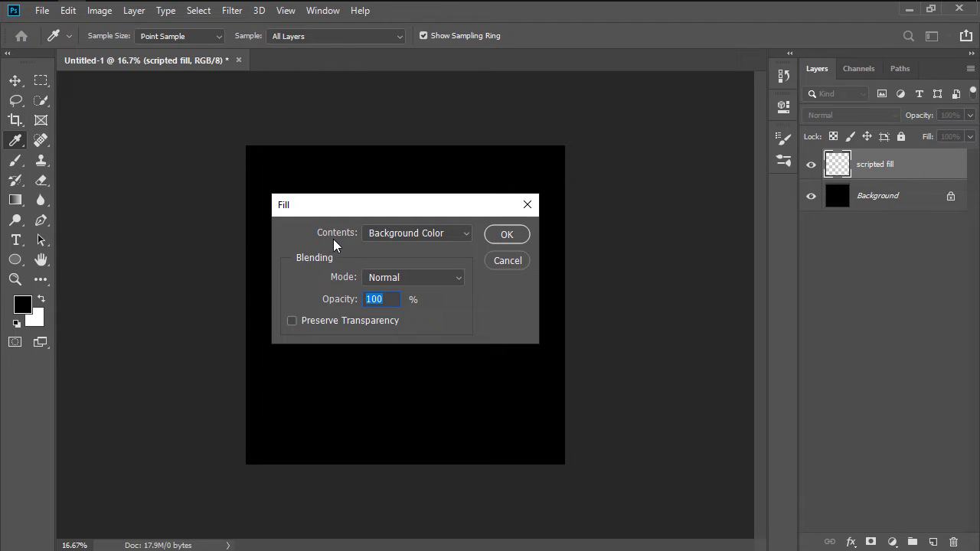
{"action": "left_click", "coordinate": [368, 239]}
{"action": "left_click", "coordinate": [372, 312]}
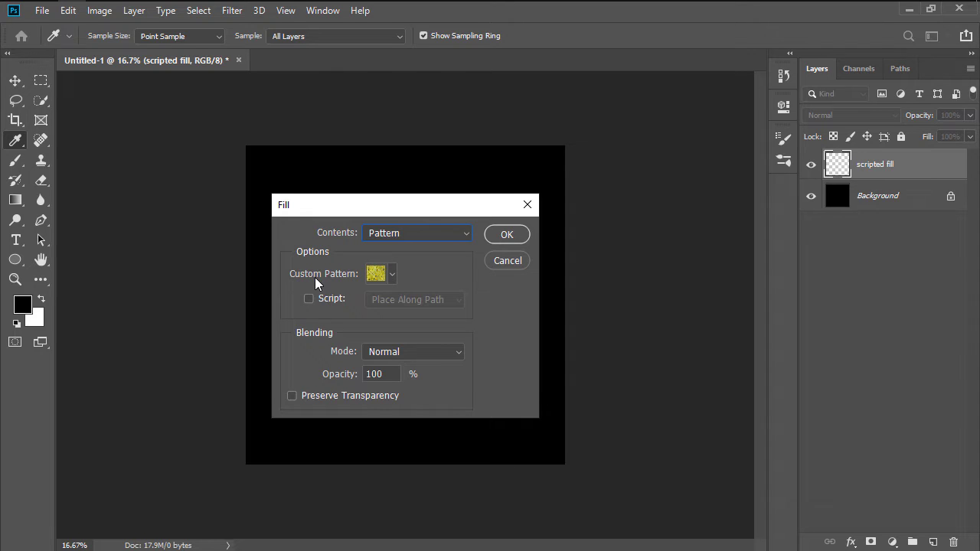
{"action": "left_click", "coordinate": [391, 275]}
{"action": "left_click", "coordinate": [352, 356]}
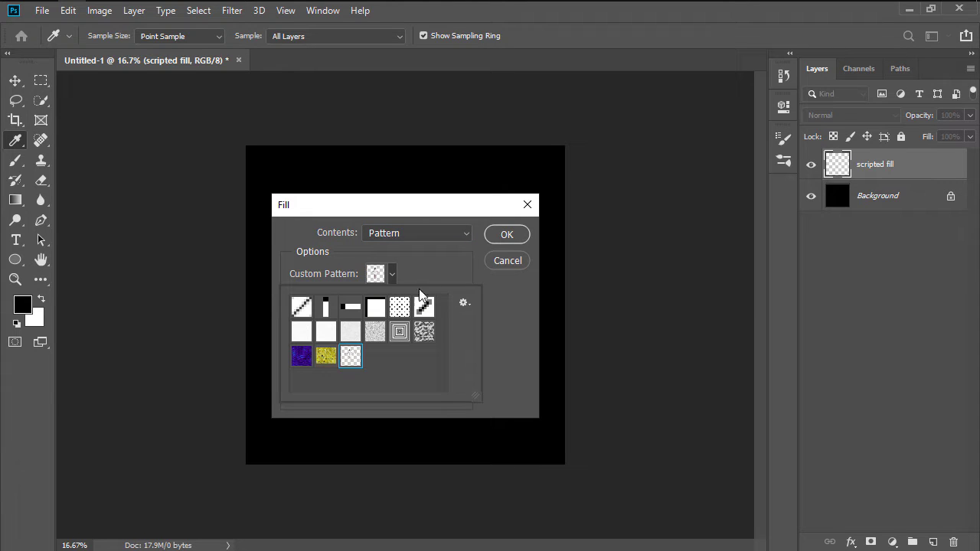
{"action": "left_click", "coordinate": [430, 277]}
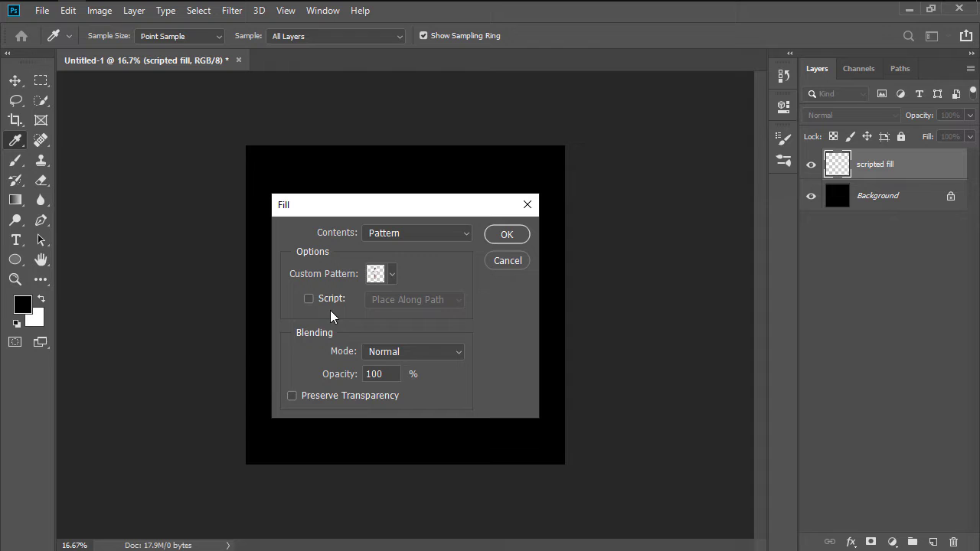
{"action": "left_click", "coordinate": [308, 299]}
{"action": "left_click", "coordinate": [455, 301]}
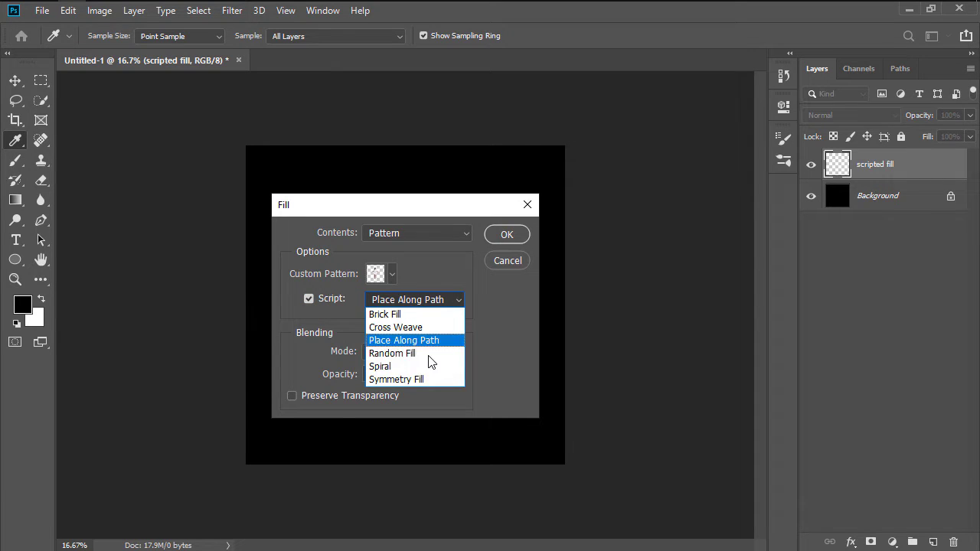
{"action": "left_click", "coordinate": [408, 379]}
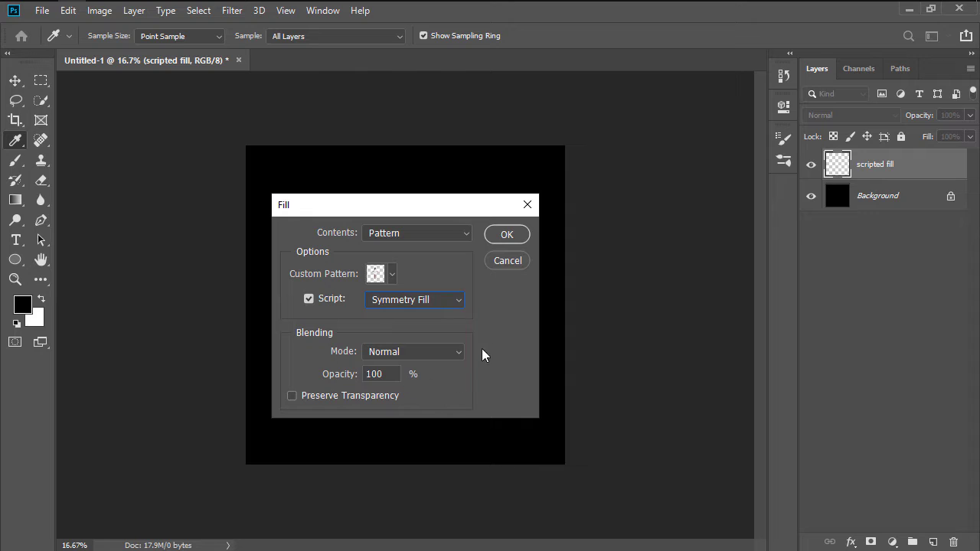
{"action": "left_click", "coordinate": [507, 236]}
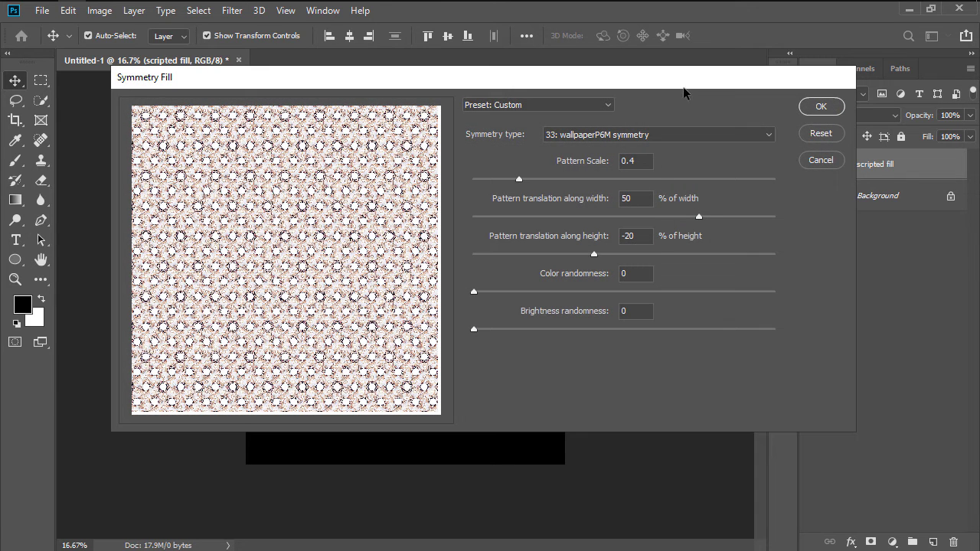
Step: Apply 32: wallpaperP6 symmetry with pattern scale 0.75, width offset 25 and height offset -40
{"action": "left_click_drag", "start_coordinate": [684, 88], "coordinate": [671, 143]}
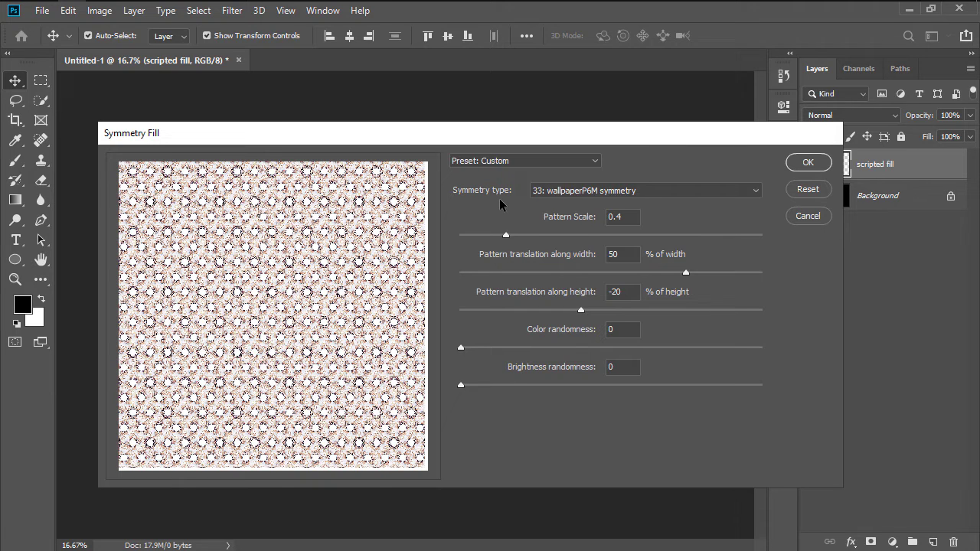
{"action": "left_click", "coordinate": [550, 189]}
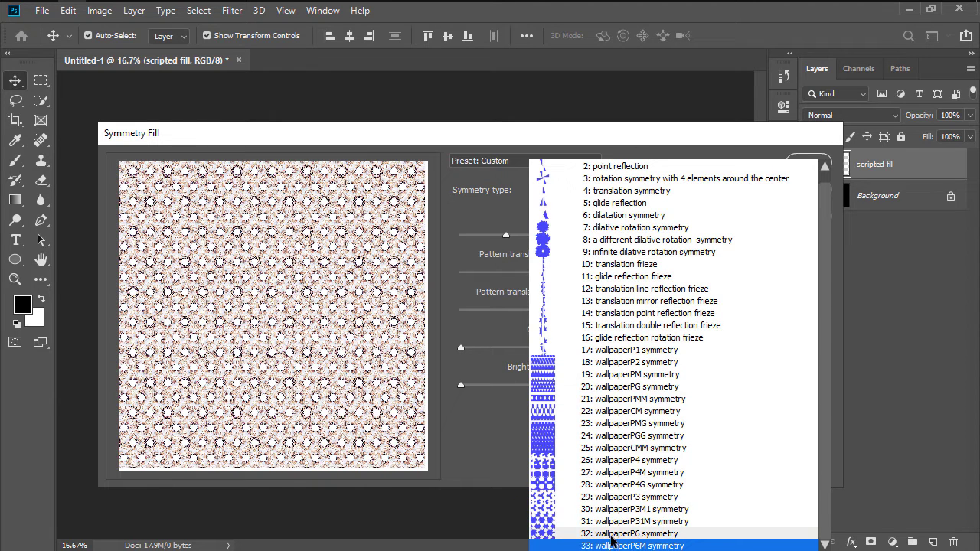
{"action": "left_click", "coordinate": [658, 533]}
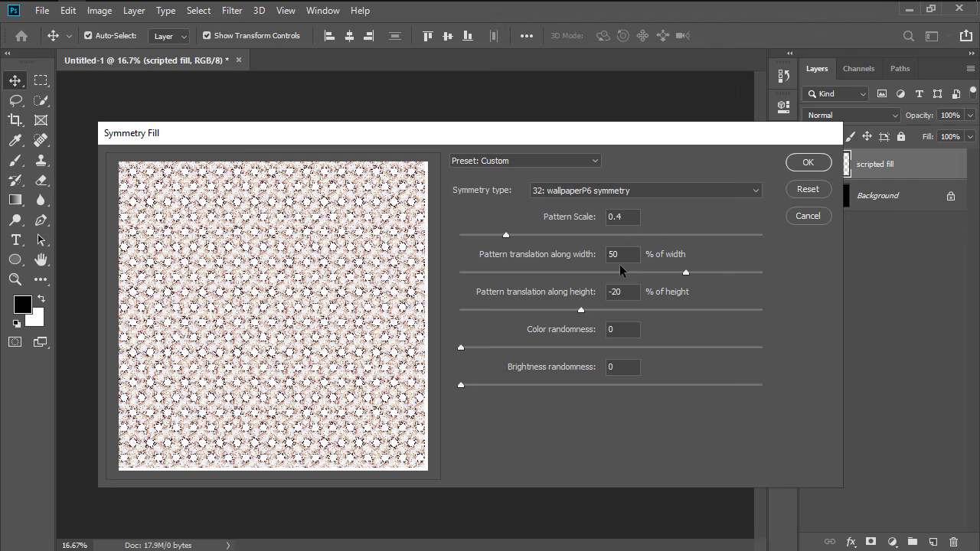
{"action": "left_click", "coordinate": [630, 216]}
{"action": "type", "text": "0.75"}
{"action": "key", "text": "Tab"}
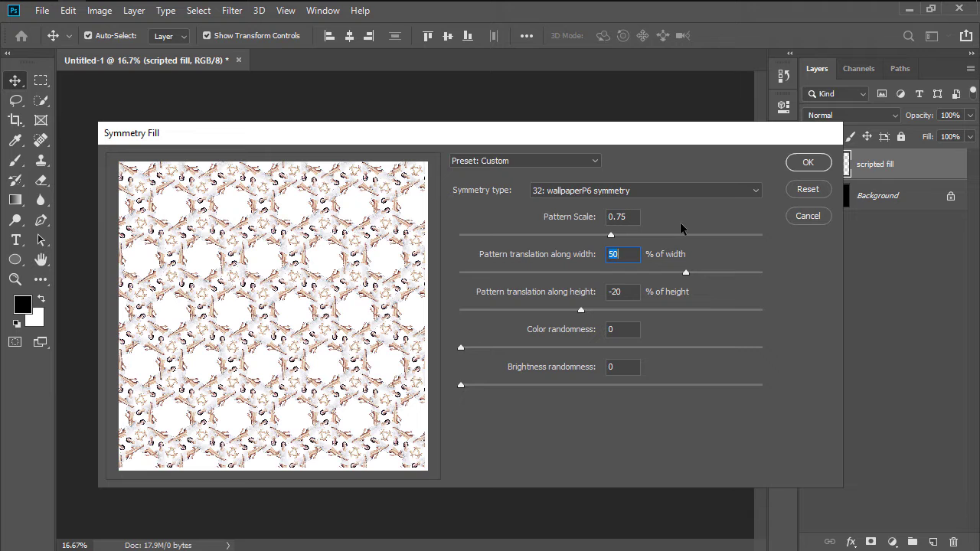
{"action": "type", "text": "25"}
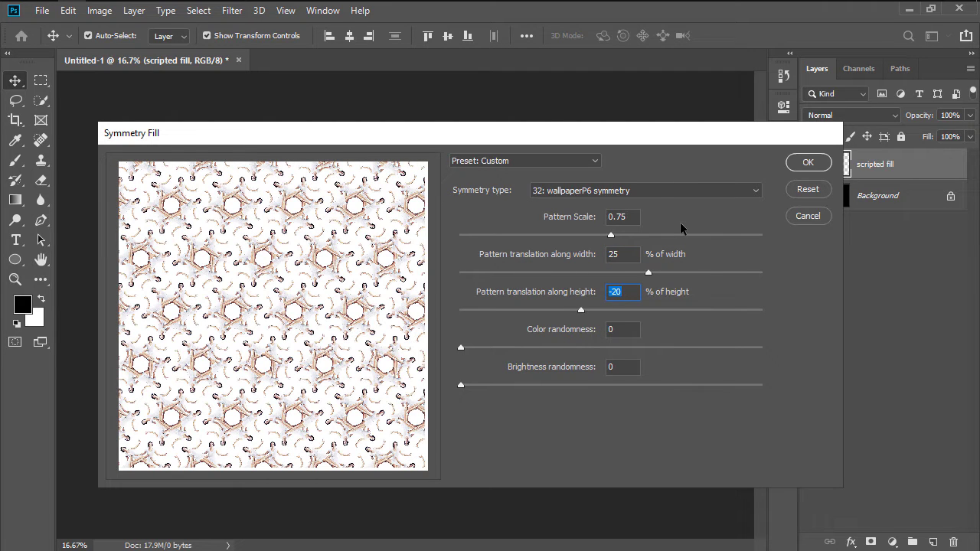
{"action": "type", "text": "-40"}
{"action": "key", "text": "Return"}
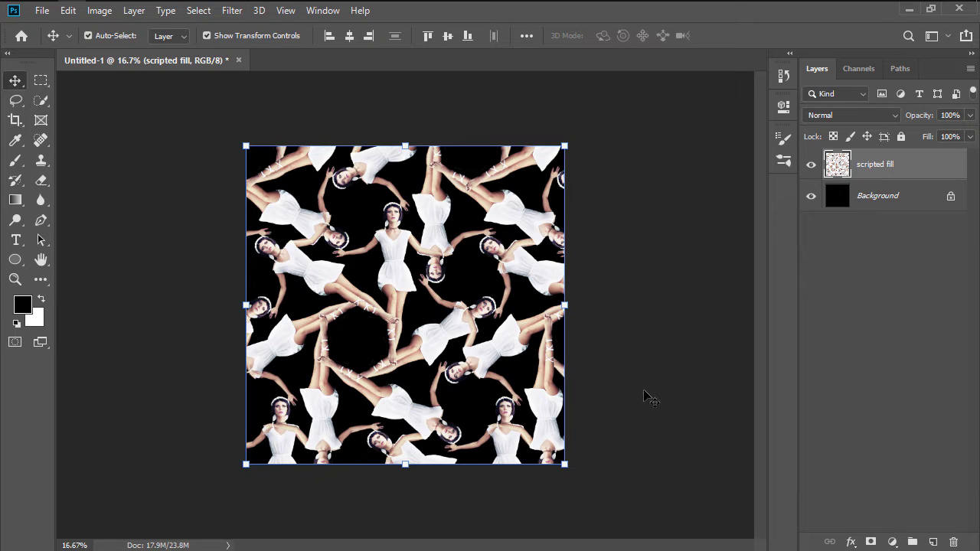
Step: Add a Hue/Saturation adjustment layer with Saturation -57 and Lightness -62
{"action": "left_click", "coordinate": [892, 541]}
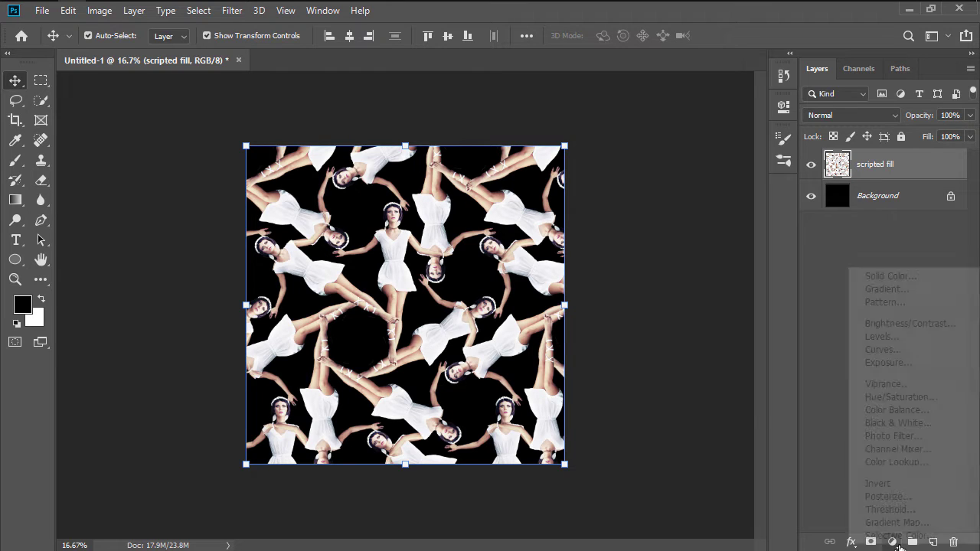
{"action": "left_click", "coordinate": [896, 396]}
{"action": "left_click", "coordinate": [735, 224]}
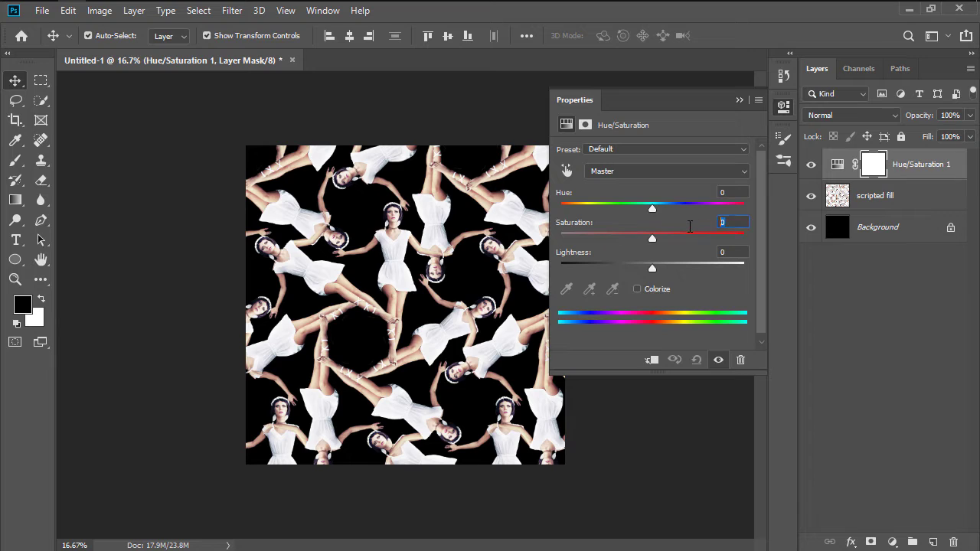
{"action": "type", "text": "-57"}
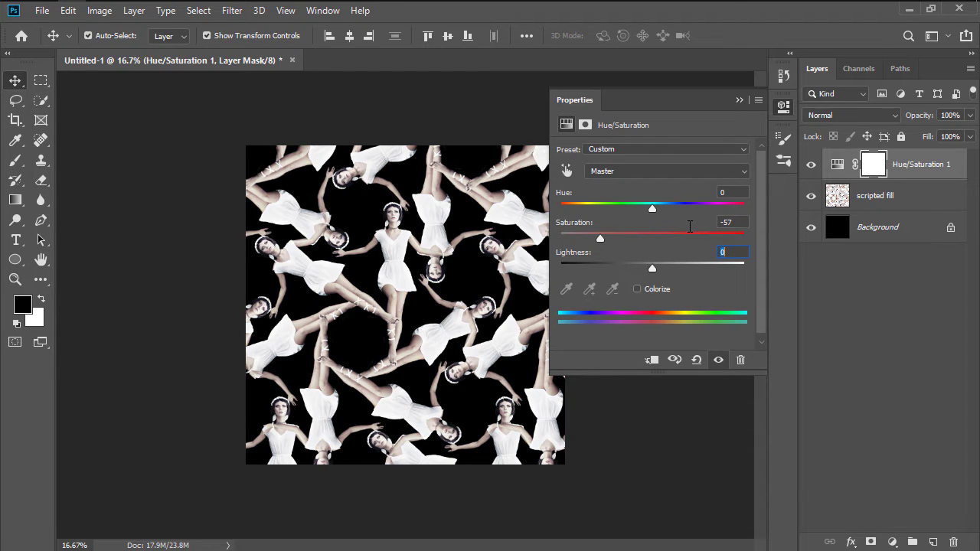
{"action": "type", "text": "-62"}
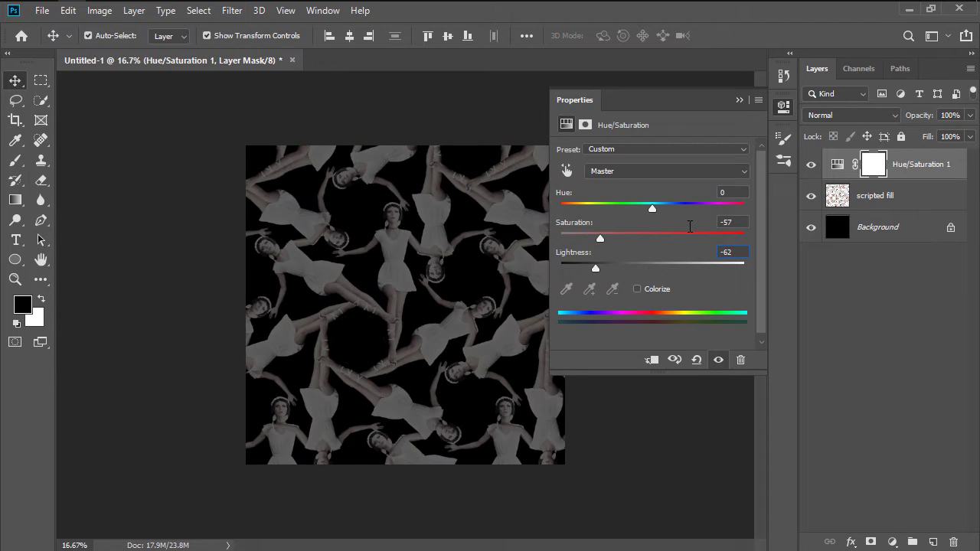
{"action": "left_click", "coordinate": [781, 111]}
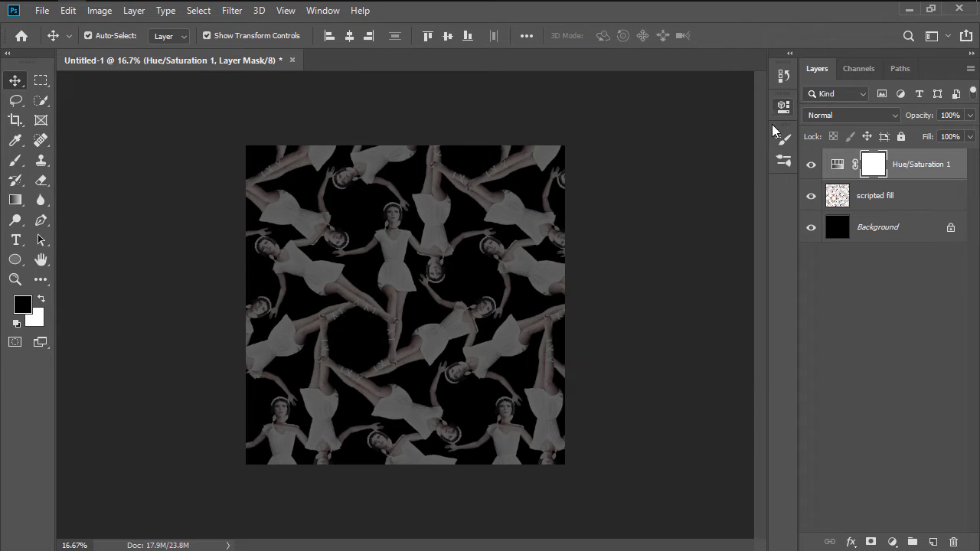
Step: Create an 800 × 800 px ellipse path with the Ellipse tool in Path mode
{"action": "left_click", "coordinate": [15, 259]}
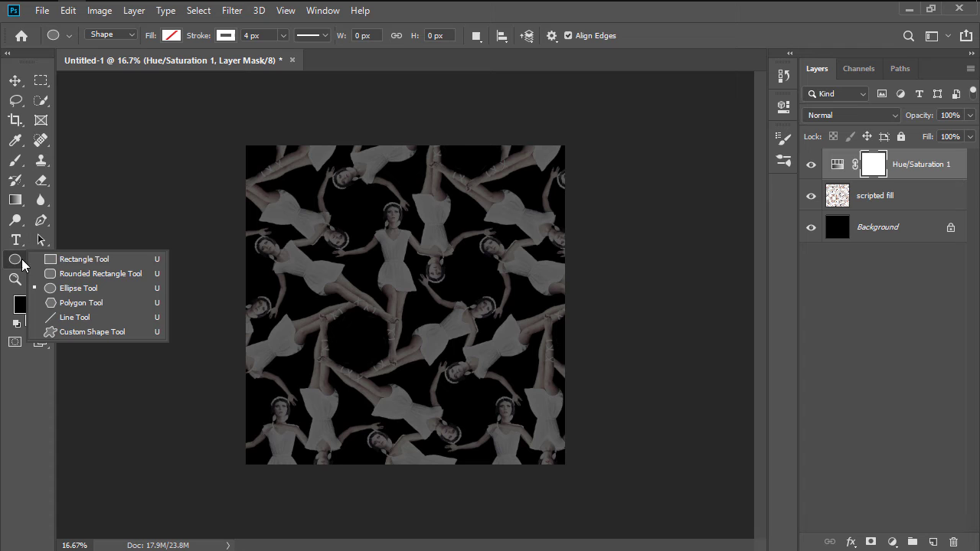
{"action": "left_click", "coordinate": [67, 288]}
{"action": "left_click", "coordinate": [129, 35]}
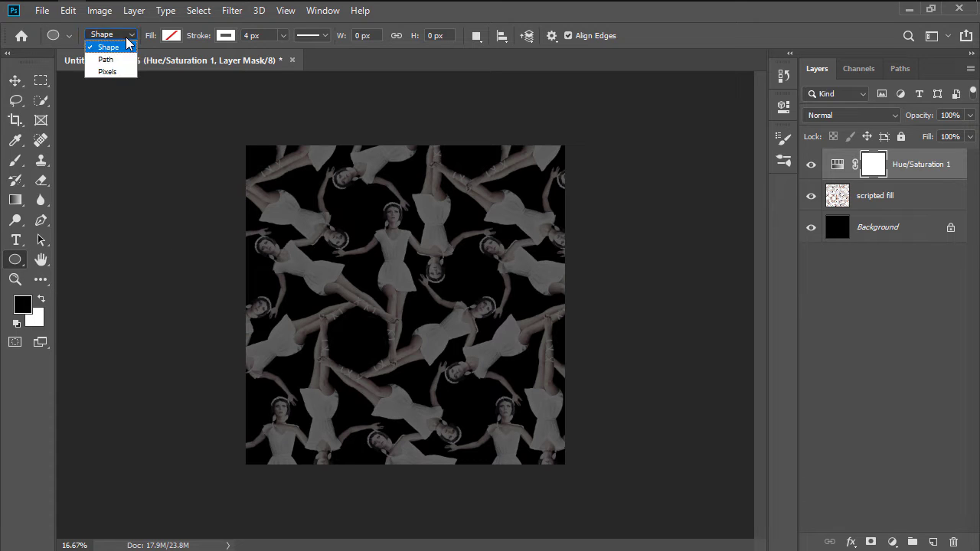
{"action": "left_click", "coordinate": [122, 61]}
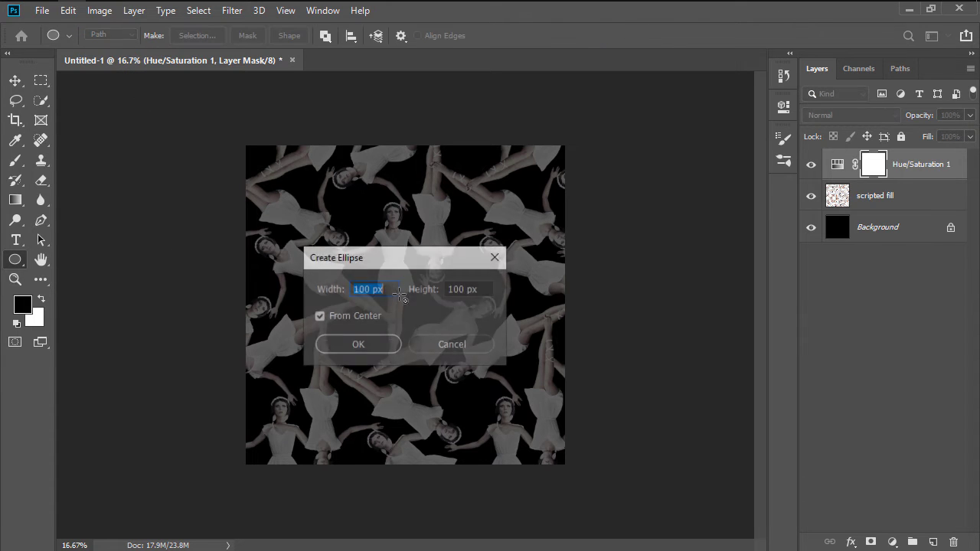
{"action": "left_click", "coordinate": [393, 282]}
{"action": "type", "text": "800"}
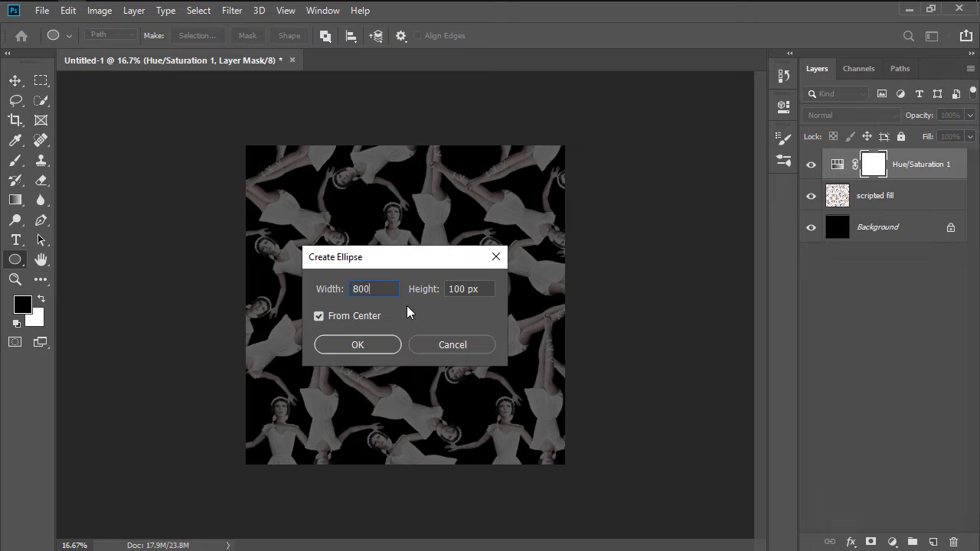
{"action": "key", "text": "Tab"}
{"action": "type", "text": "800"}
{"action": "key", "text": "Return"}
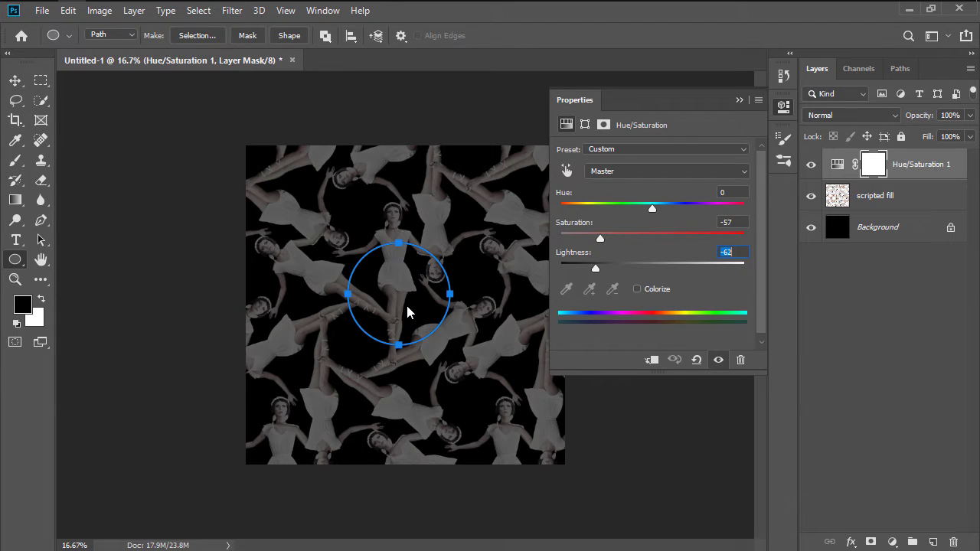
Step: Align the circle path to the canvas's horizontal and vertical centres
{"action": "left_click", "coordinate": [350, 36]}
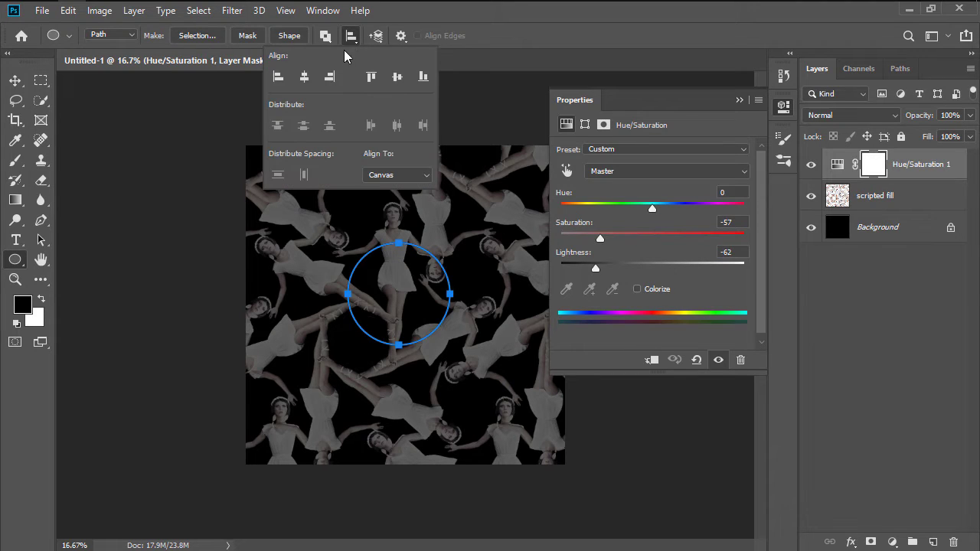
{"action": "left_click", "coordinate": [304, 76]}
{"action": "left_click", "coordinate": [397, 76]}
{"action": "left_click", "coordinate": [500, 43]}
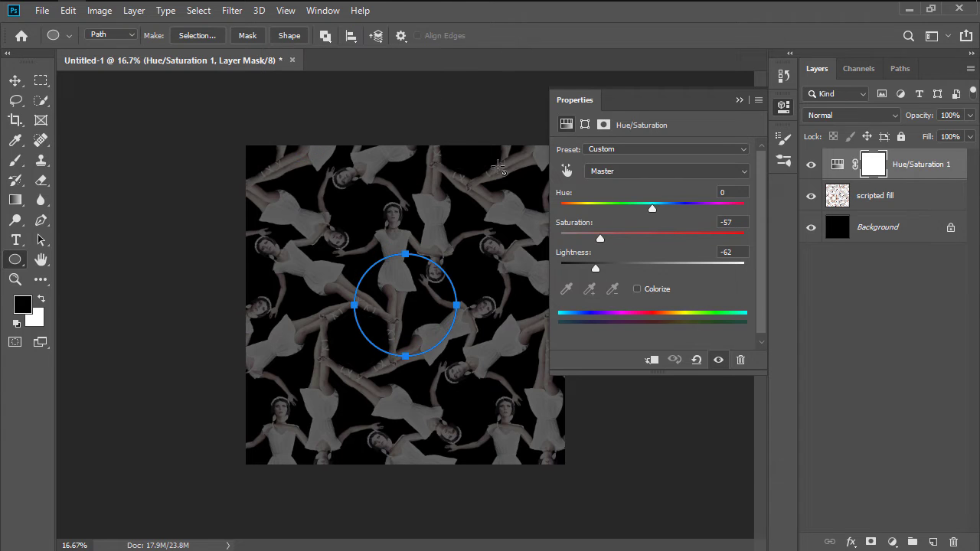
Step: Add a new empty layer named 'girl circle'
{"action": "key", "text": "ctrl+shift+n"}
{"action": "type", "text": "gl"}
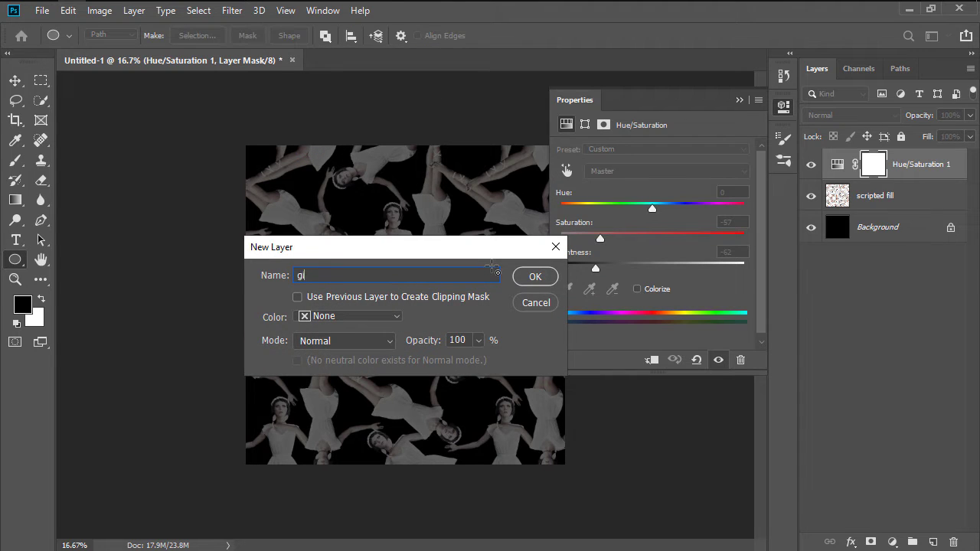
{"action": "type", "text": "rl circle"}
{"action": "key", "text": "Return"}
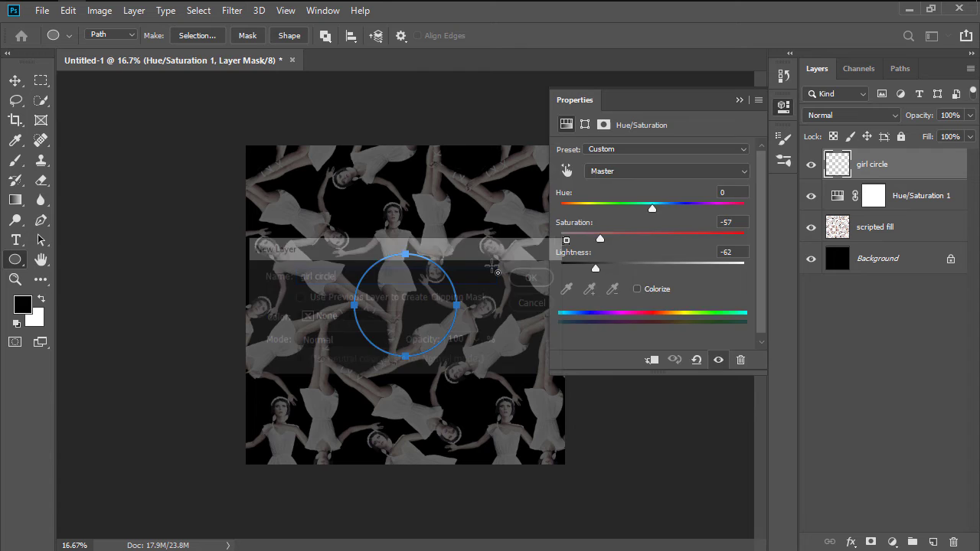
Step: Start a Pattern fill on the girl circle layer using the Place Along Path script
{"action": "left_click", "coordinate": [68, 10]}
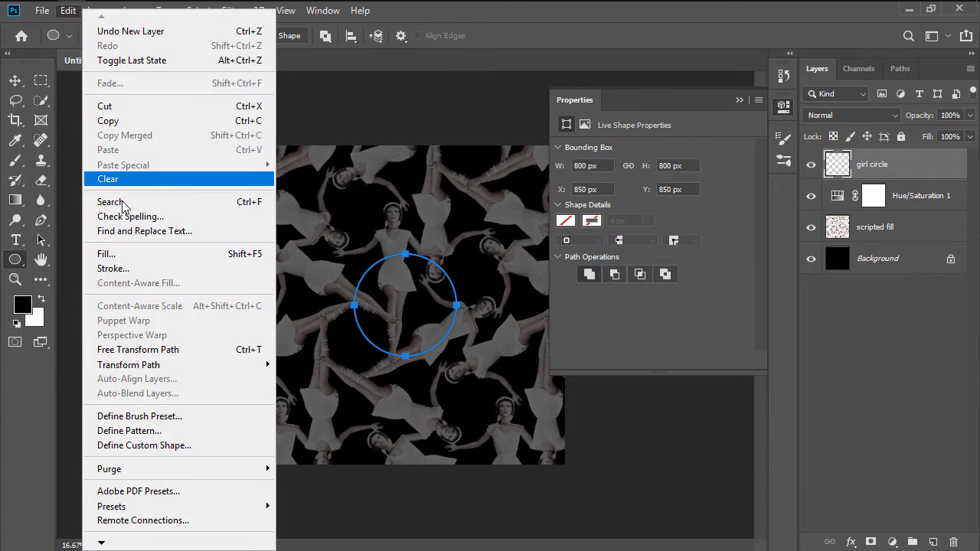
{"action": "left_click", "coordinate": [125, 255]}
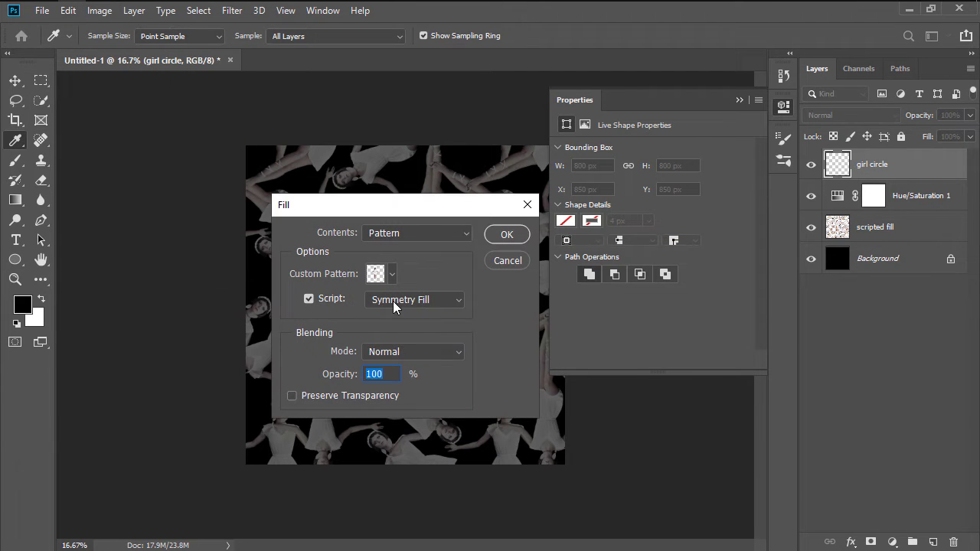
{"action": "left_click", "coordinate": [453, 300]}
{"action": "left_click", "coordinate": [423, 348]}
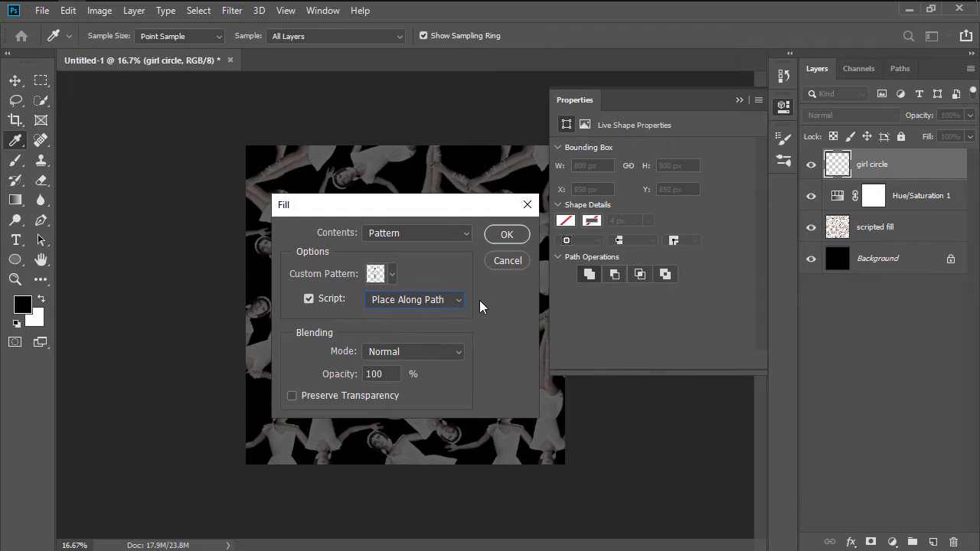
{"action": "left_click", "coordinate": [503, 237]}
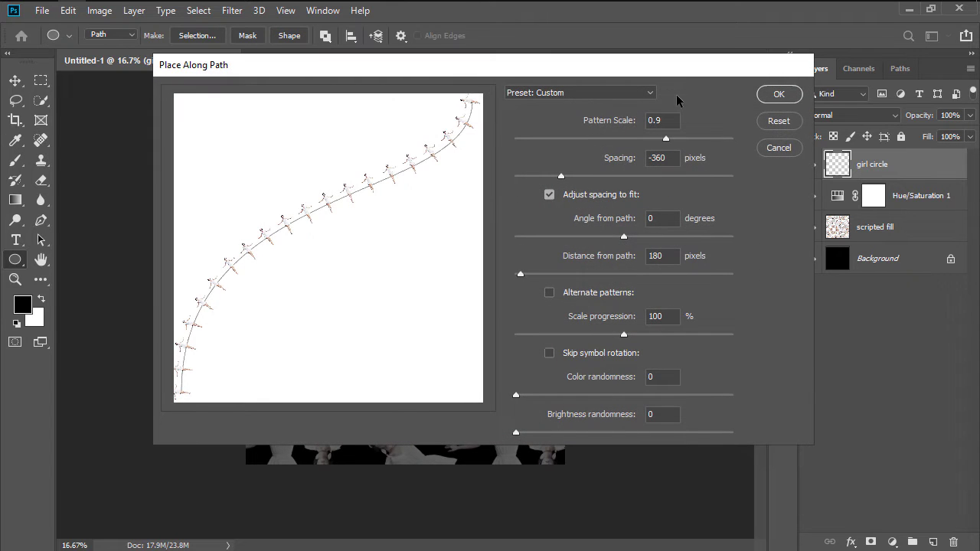
Step: Place the girls with pattern scale 0.45, spacing -720 and 360 px distance from the path
{"action": "left_click", "coordinate": [628, 179]}
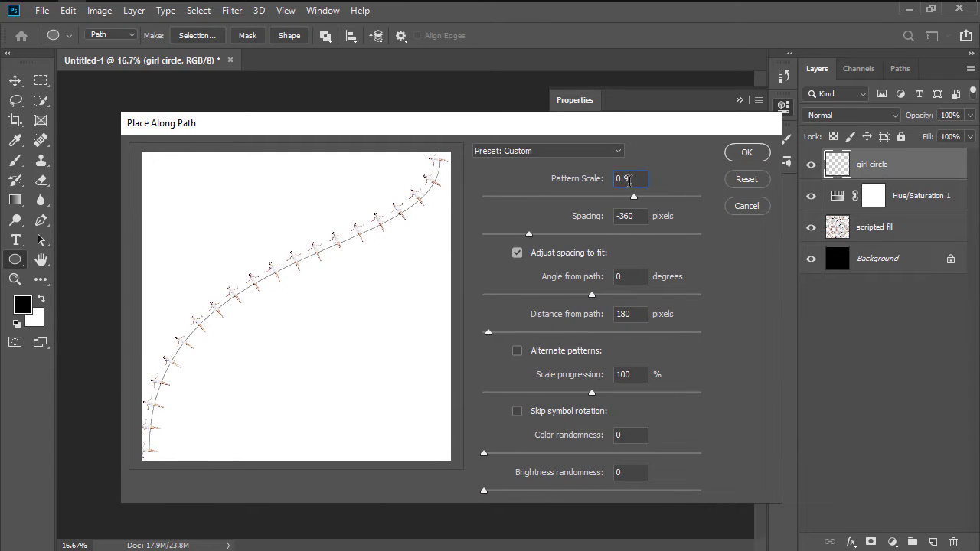
{"action": "type", "text": "0.45"}
{"action": "key", "text": "Tab"}
{"action": "type", "text": "-720"}
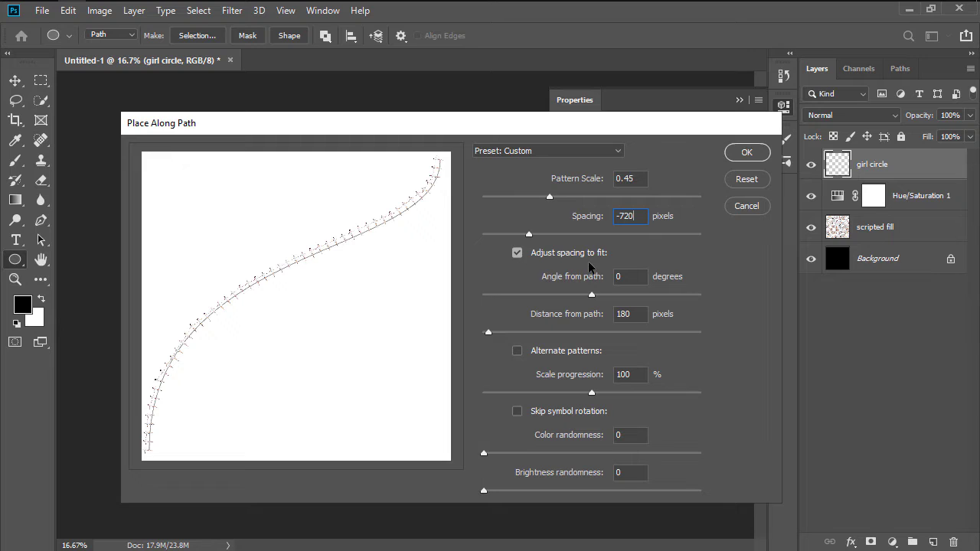
{"action": "left_click", "coordinate": [640, 313]}
{"action": "type", "text": "360"}
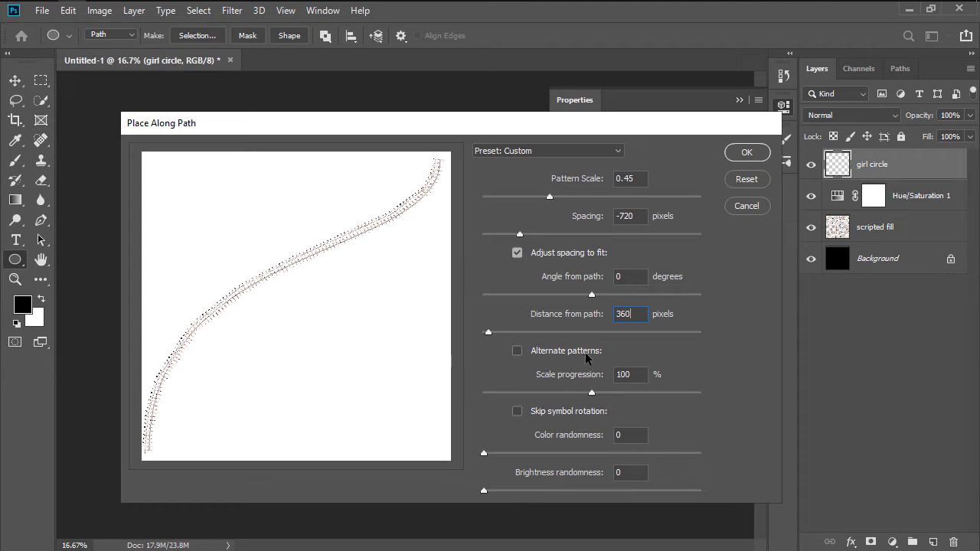
{"action": "left_click", "coordinate": [743, 152]}
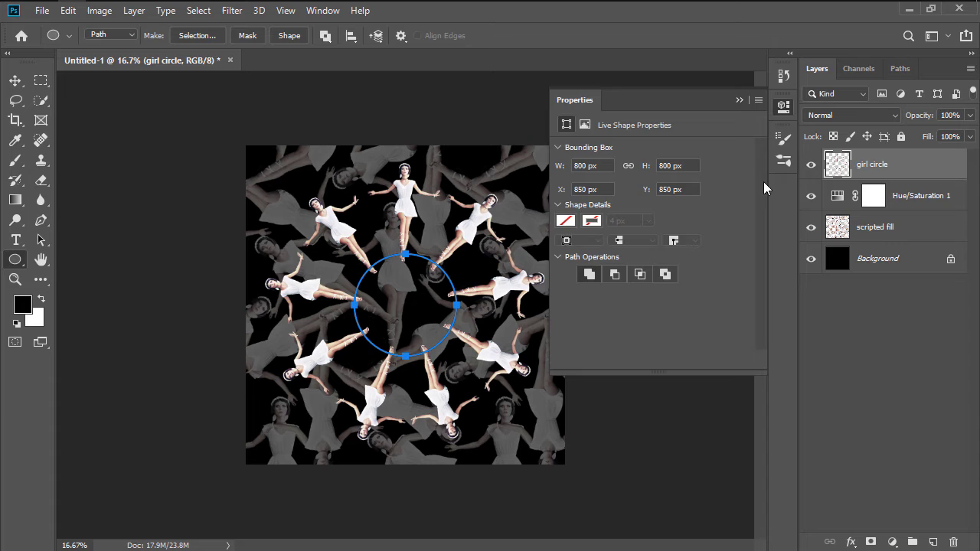
Step: Delete the circle work path in the Paths panel
{"action": "left_click", "coordinate": [900, 70]}
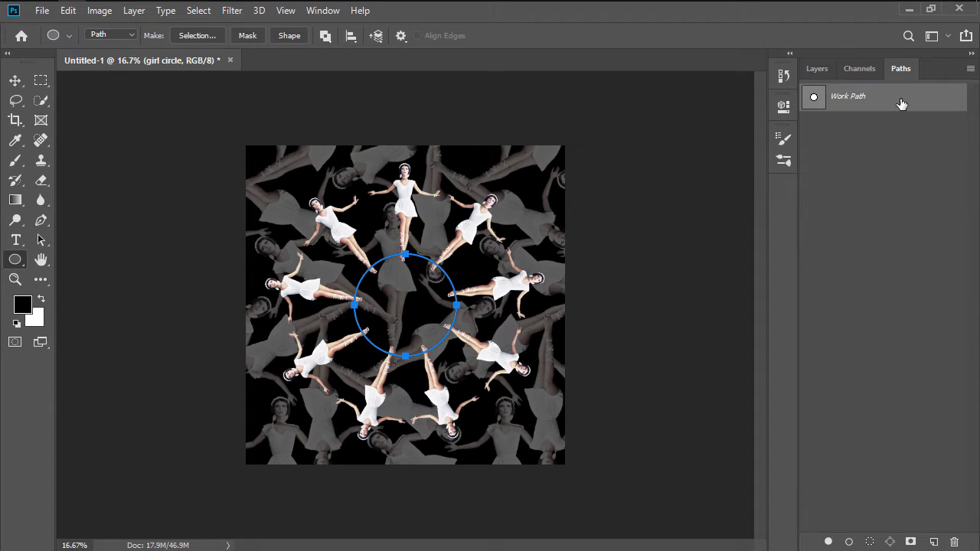
{"action": "left_click_drag", "start_coordinate": [901, 104], "coordinate": [955, 542]}
{"action": "left_click", "coordinate": [816, 69]}
Step: Centre the girl ring on the canvas and begin a transformed duplicate of it
{"action": "key", "text": "v"}
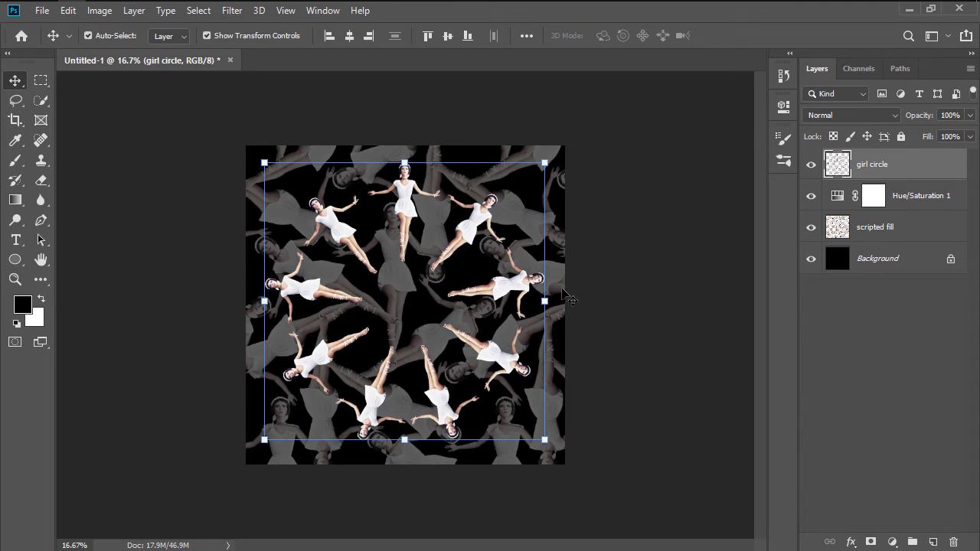
{"action": "left_click", "coordinate": [349, 35]}
{"action": "left_click", "coordinate": [448, 35]}
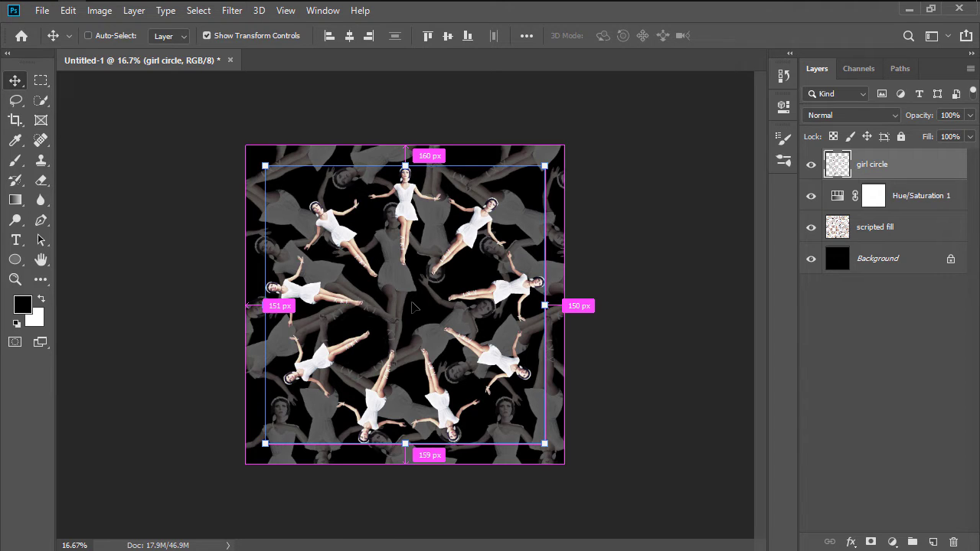
{"action": "key", "text": "ctrl+t"}
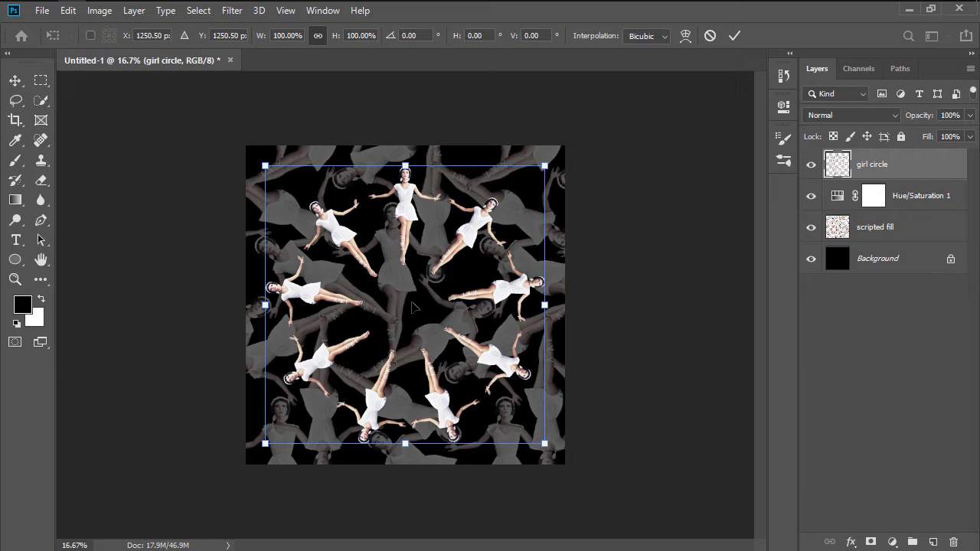
{"action": "key", "text": "ctrl+alt+t"}
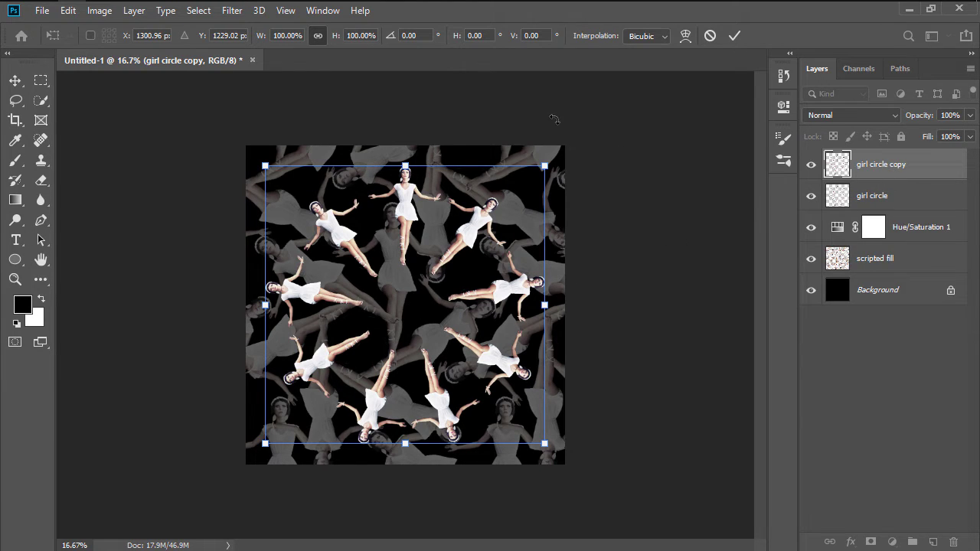
Step: Scale the copy to 80% and rotate it 20°, then repeat that transform twice more
{"action": "left_click", "coordinate": [288, 36]}
{"action": "type", "text": "80"}
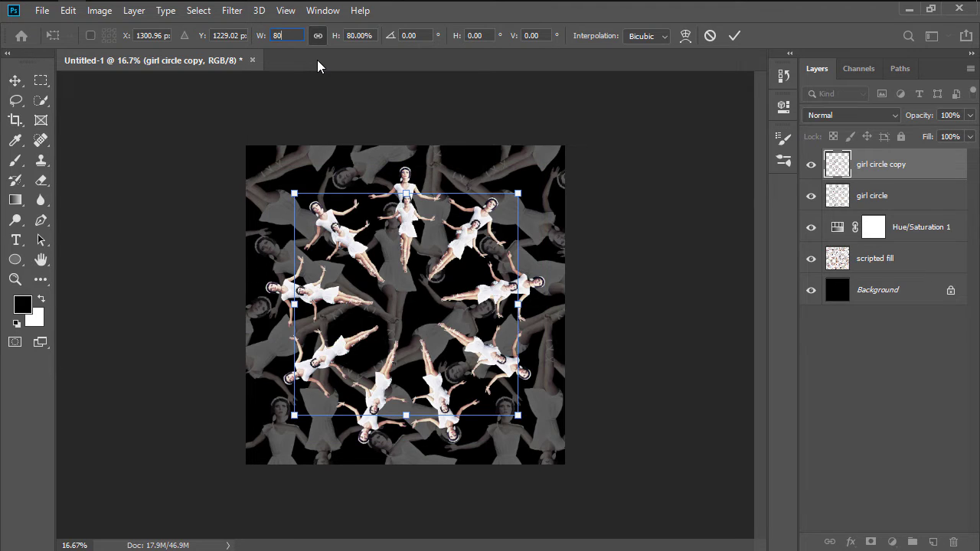
{"action": "key", "text": "Tab"}
{"action": "key", "text": "Tab"}
{"action": "type", "text": "20"}
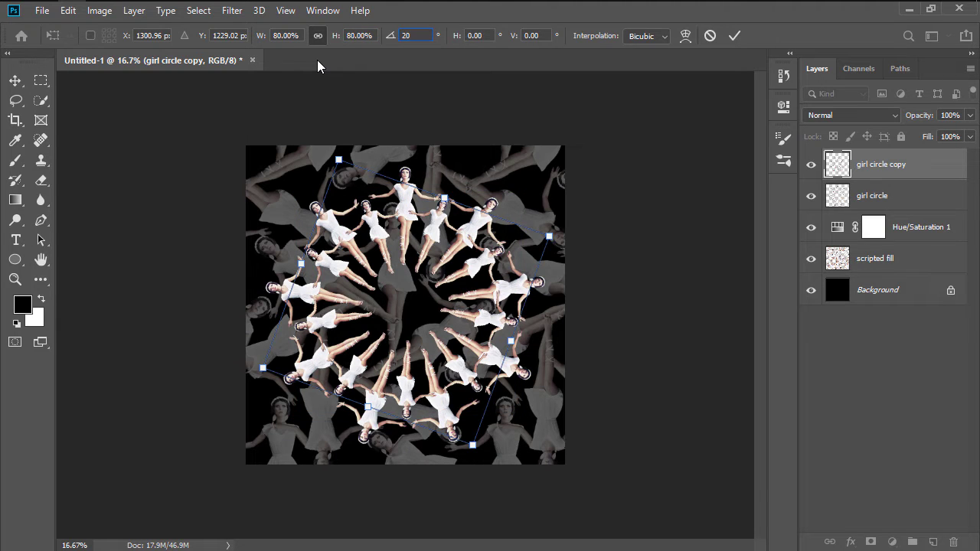
{"action": "left_click", "coordinate": [733, 35]}
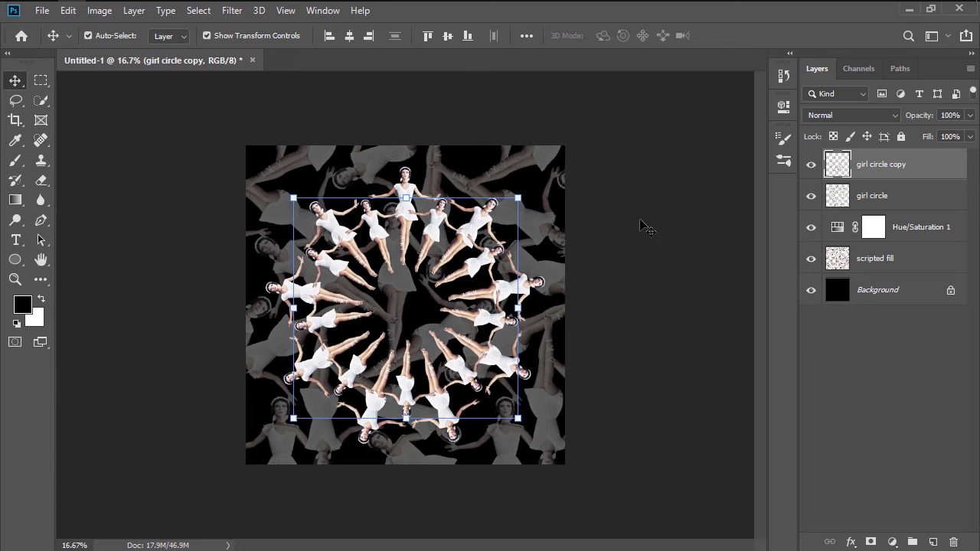
{"action": "key", "text": "ctrl+alt+shift+t"}
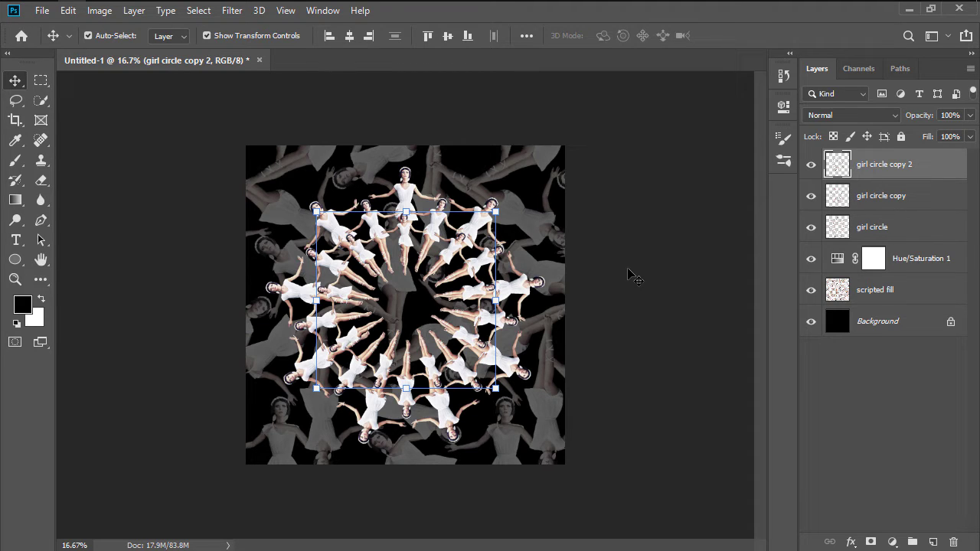
{"action": "key", "text": "ctrl+alt+shift+t"}
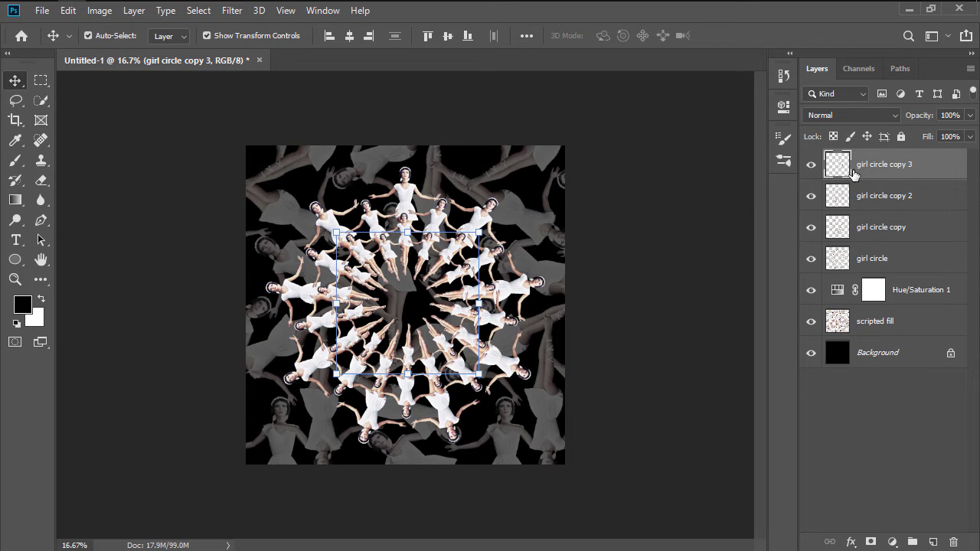
Step: Centre all four girl ring layers on the canvas, then deselect them
{"action": "left_click", "coordinate": [875, 260], "text": "shift"}
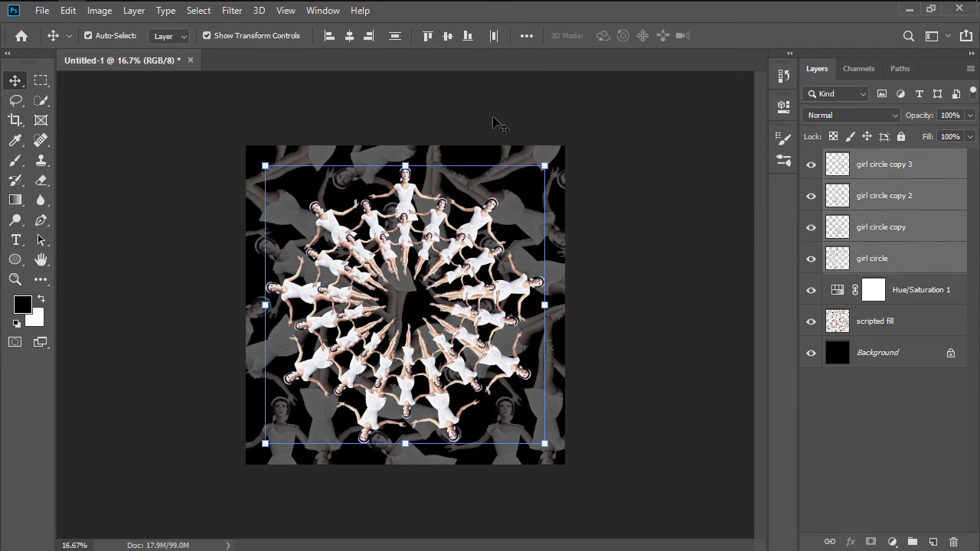
{"action": "left_click", "coordinate": [349, 35]}
{"action": "left_click", "coordinate": [448, 35]}
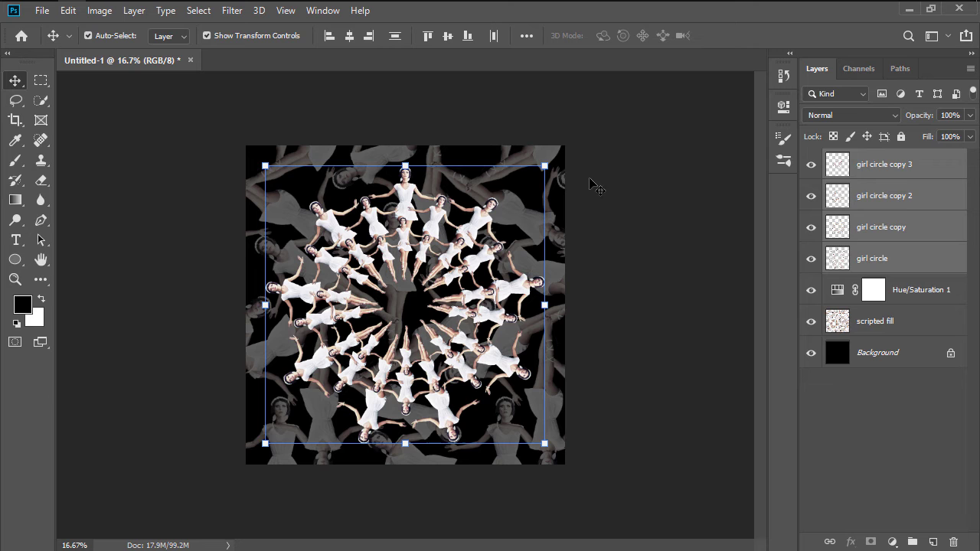
{"action": "left_click", "coordinate": [628, 309]}
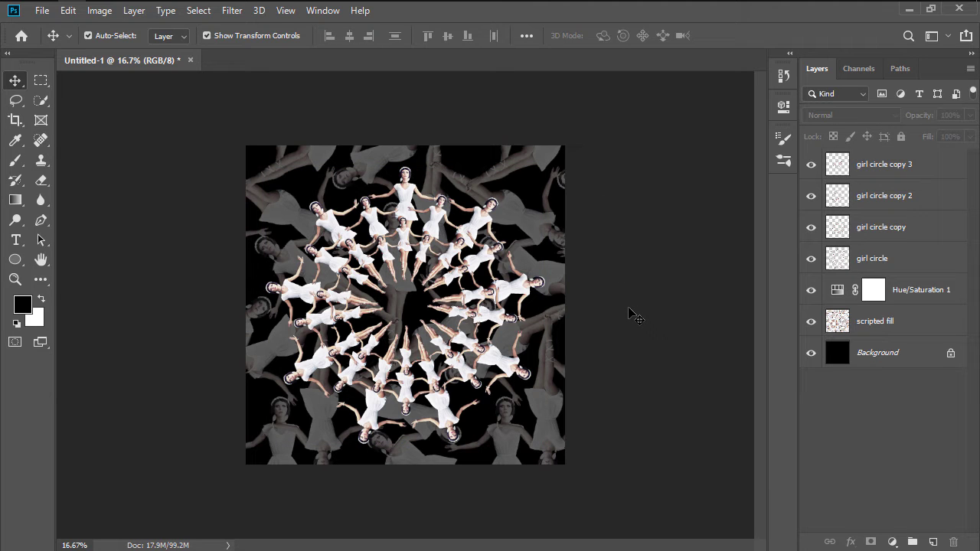
Step: Create a new layer named 'gradient'
{"action": "key", "text": "ctrl+shift+n"}
{"action": "type", "text": "gradie"}
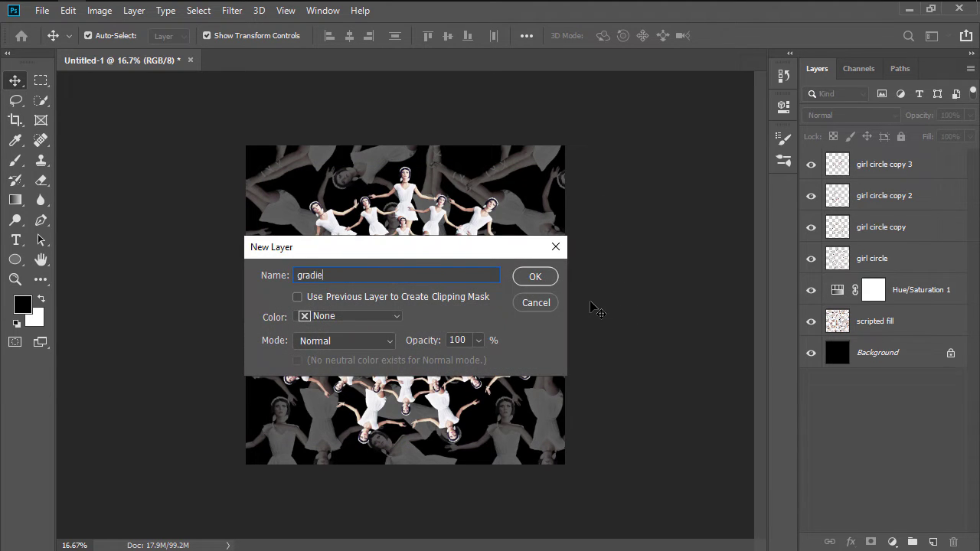
{"action": "type", "text": "nt"}
{"action": "key", "text": "Return"}
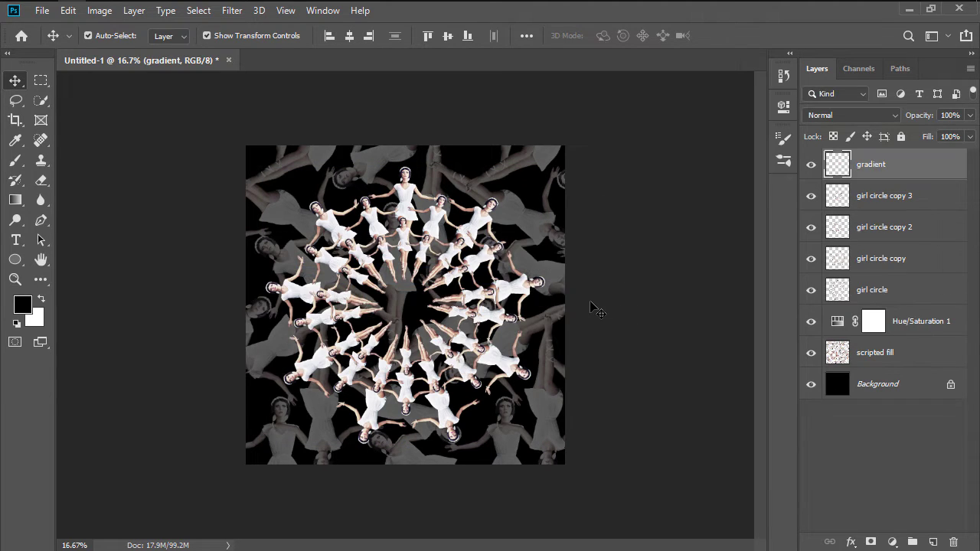
Step: Draw a radial foreground-to-transparent gradient outward from the canvas centre
{"action": "left_click", "coordinate": [17, 201]}
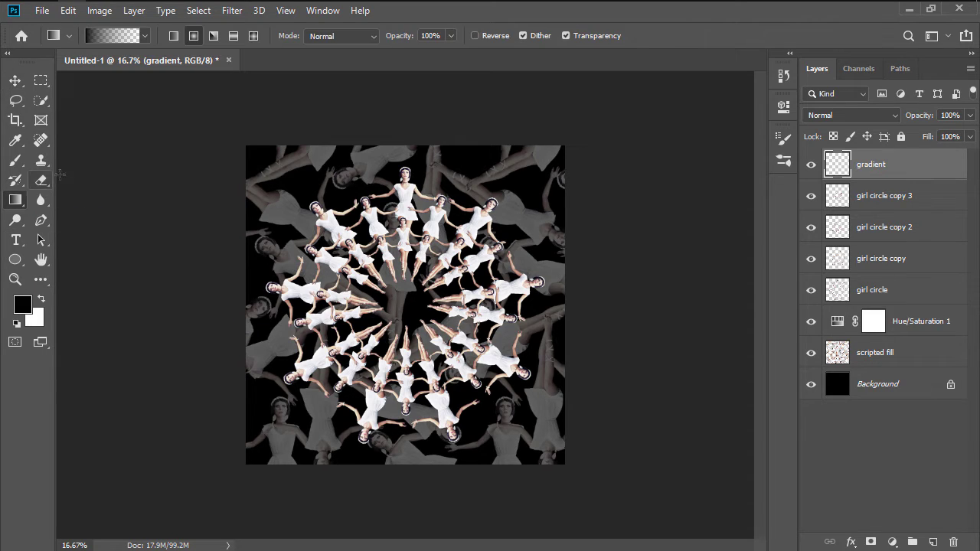
{"action": "left_click", "coordinate": [145, 36]}
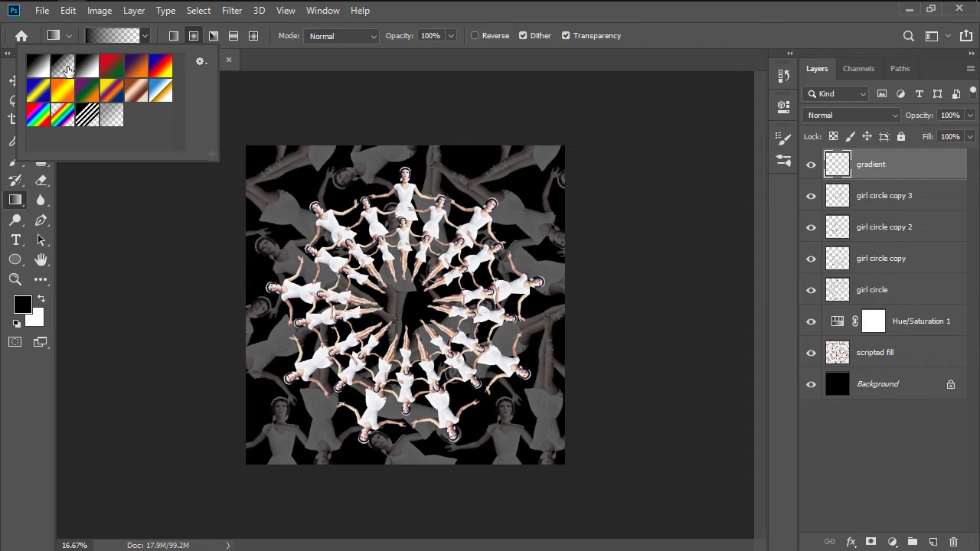
{"action": "left_click", "coordinate": [67, 71]}
{"action": "left_click", "coordinate": [158, 36]}
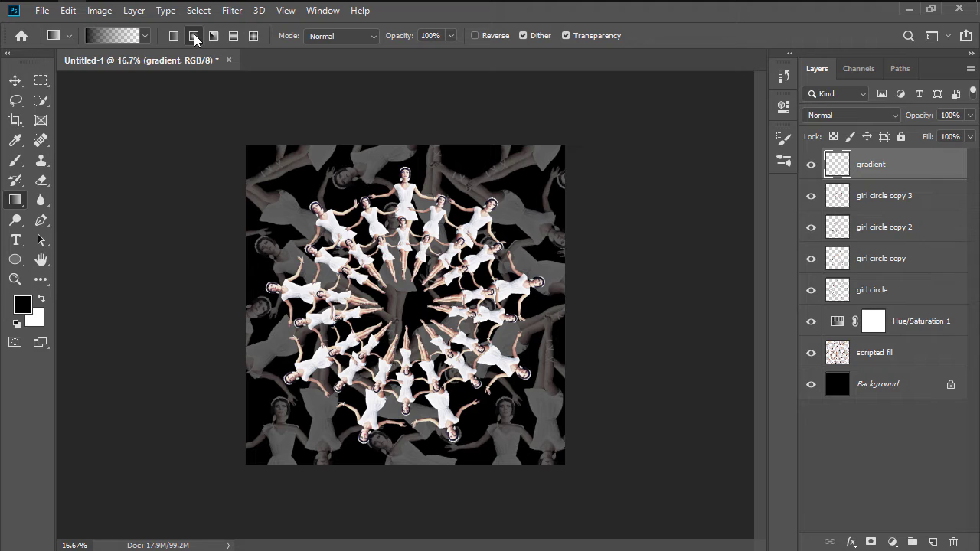
{"action": "left_click", "coordinate": [194, 36]}
{"action": "left_click_drag", "start_coordinate": [404, 302], "coordinate": [467, 328]}
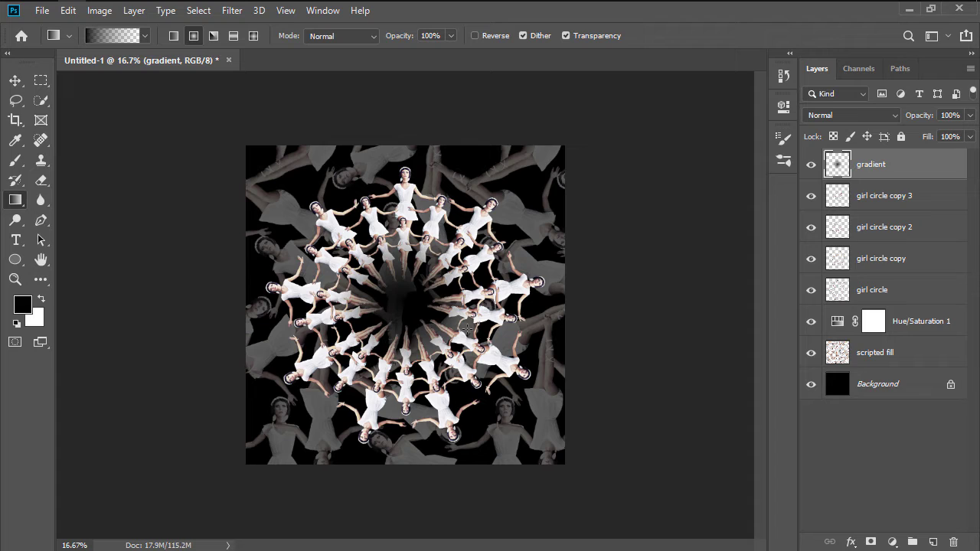
Step: Deselect the gradient layer and choose the Polygon tool in Shape mode
{"action": "key", "text": "v"}
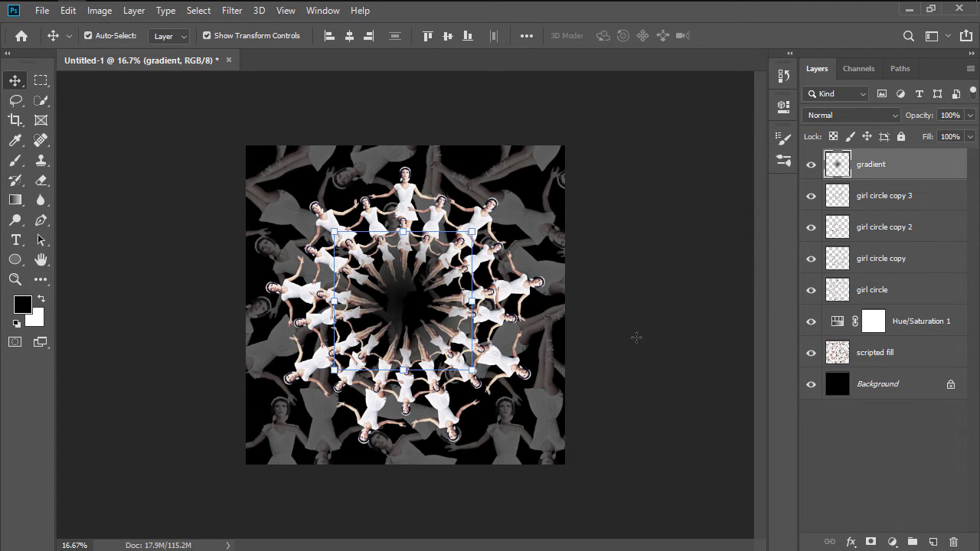
{"action": "left_click", "coordinate": [636, 338]}
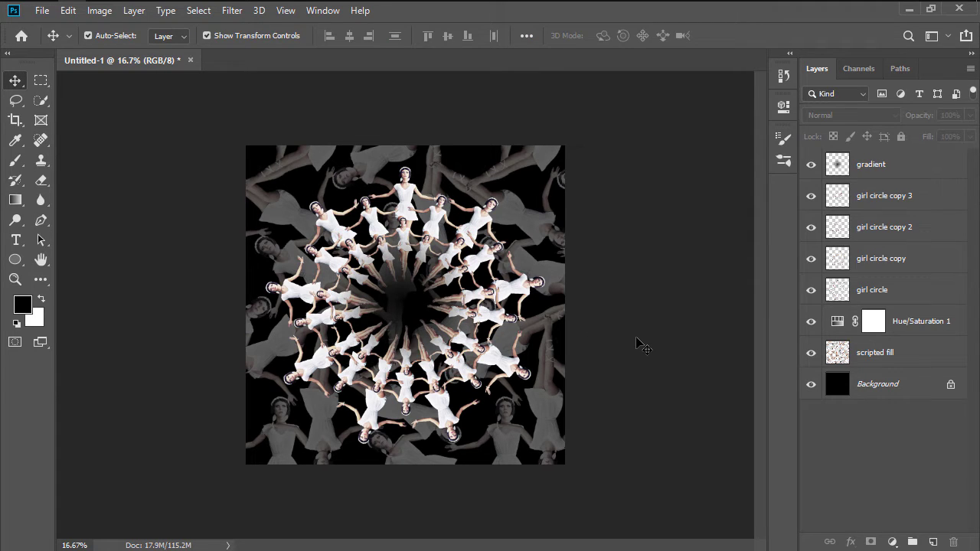
{"action": "left_click_drag", "start_coordinate": [16, 259], "coordinate": [81, 305]}
{"action": "left_click", "coordinate": [115, 37]}
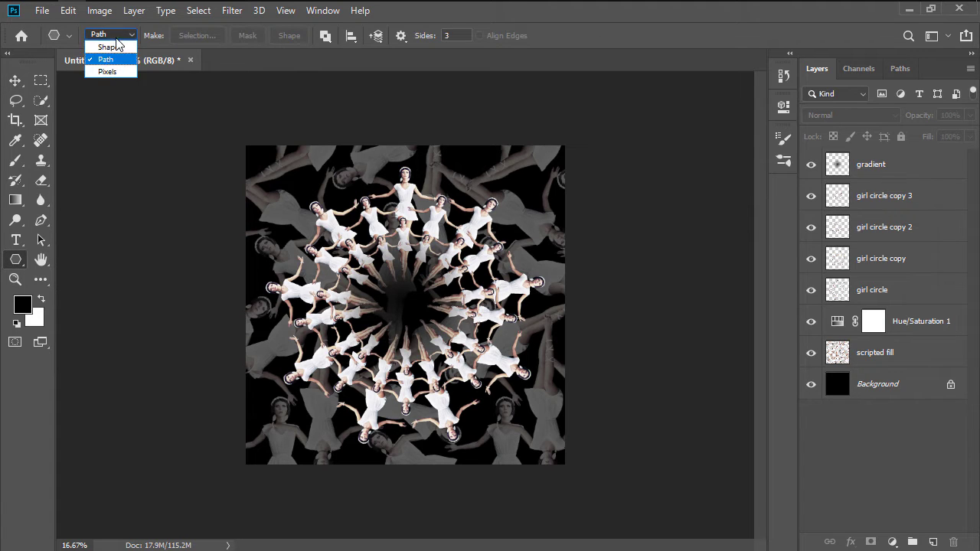
{"action": "left_click", "coordinate": [111, 47]}
Step: Create a 480 px, five-sided polygon shape
{"action": "left_click", "coordinate": [384, 293]}
{"action": "type", "text": "48"}
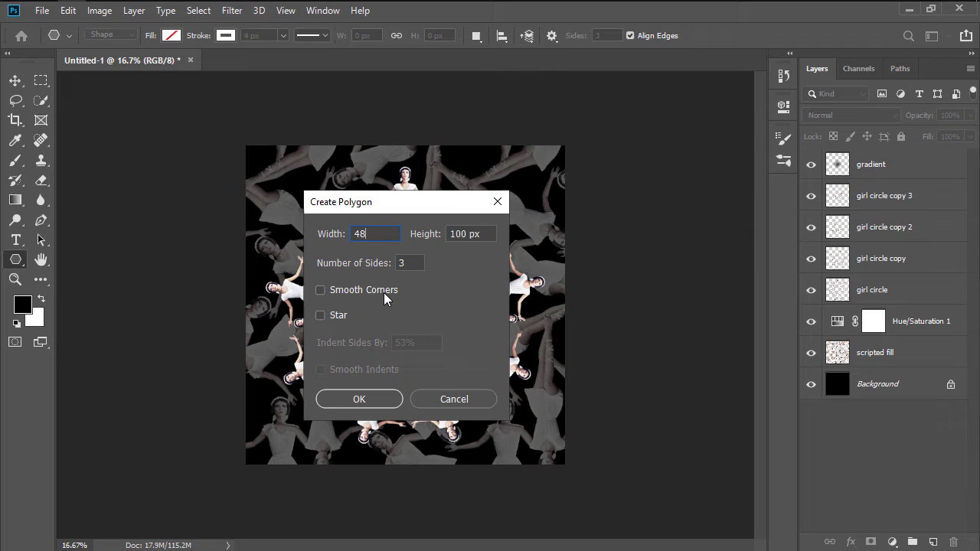
{"action": "type", "text": "0"}
{"action": "key", "text": "Tab"}
{"action": "type", "text": "480"}
{"action": "key", "text": "Tab"}
{"action": "type", "text": "5"}
{"action": "left_click", "coordinate": [375, 400]}
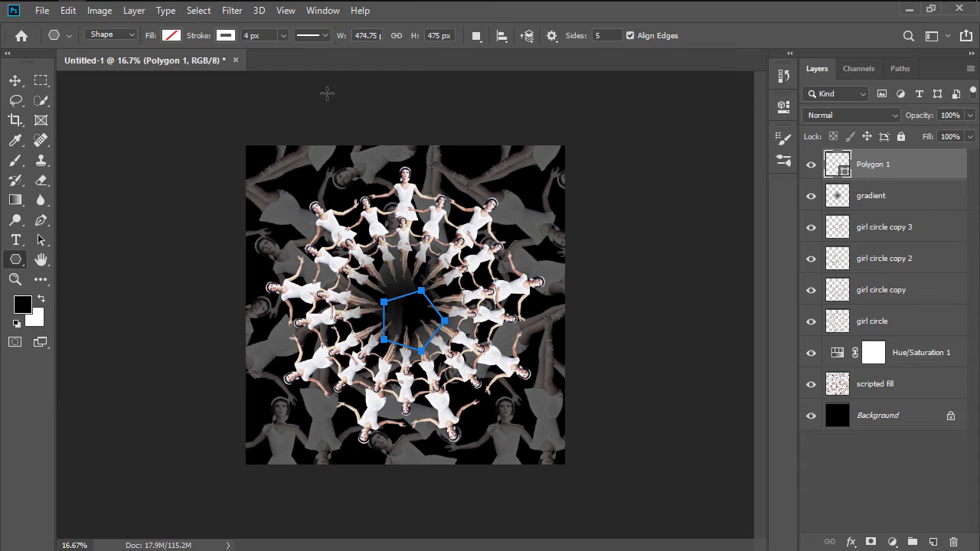
Step: Centre the polygon horizontally and vertically on the canvas
{"action": "key", "text": "v"}
{"action": "left_click", "coordinate": [349, 35]}
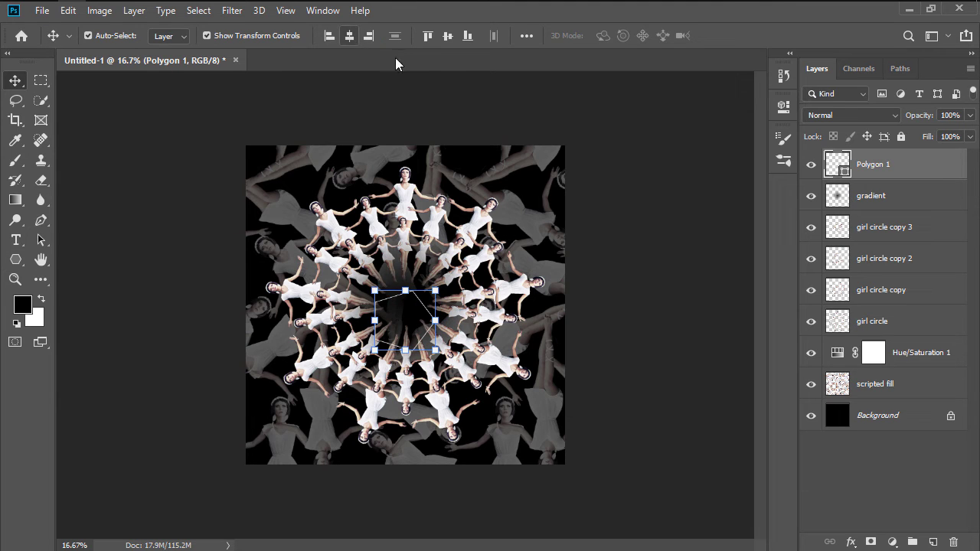
{"action": "left_click", "coordinate": [448, 35]}
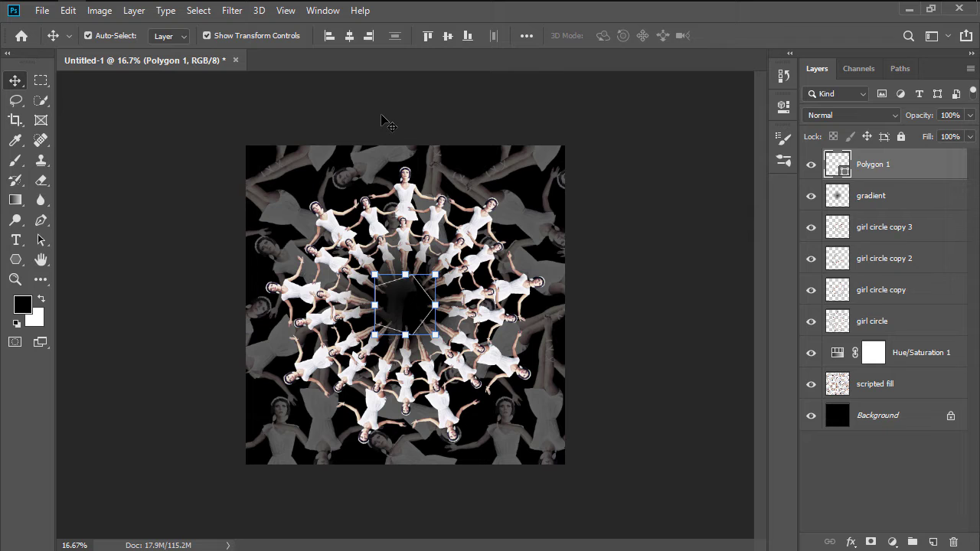
Step: Rasterize the Polygon 1 shape layer
{"action": "left_click", "coordinate": [134, 11]}
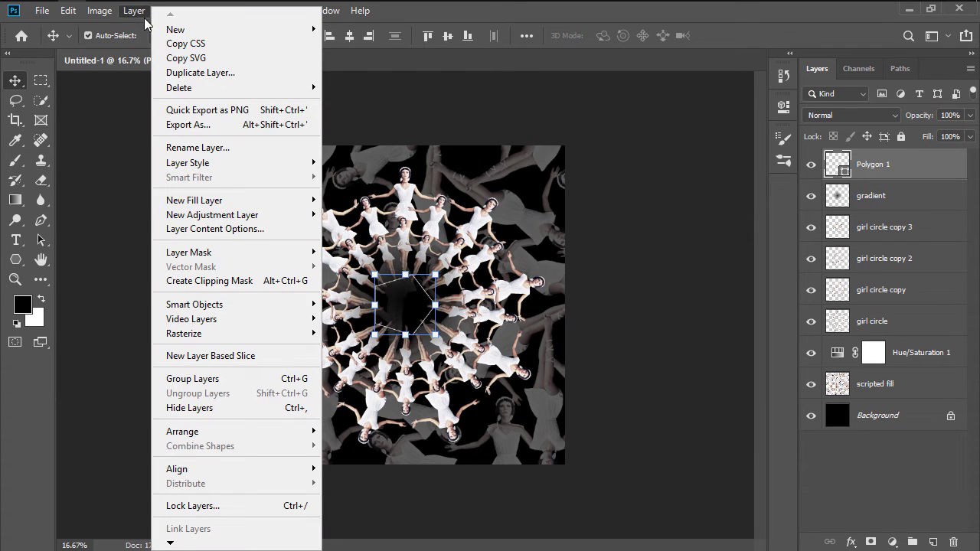
{"action": "mouse_move", "coordinate": [252, 336]}
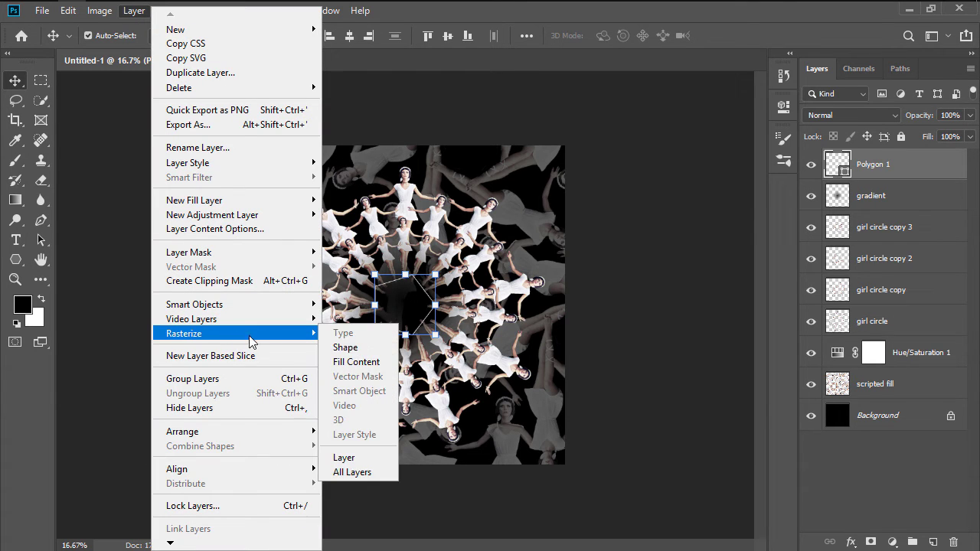
{"action": "left_click", "coordinate": [356, 352]}
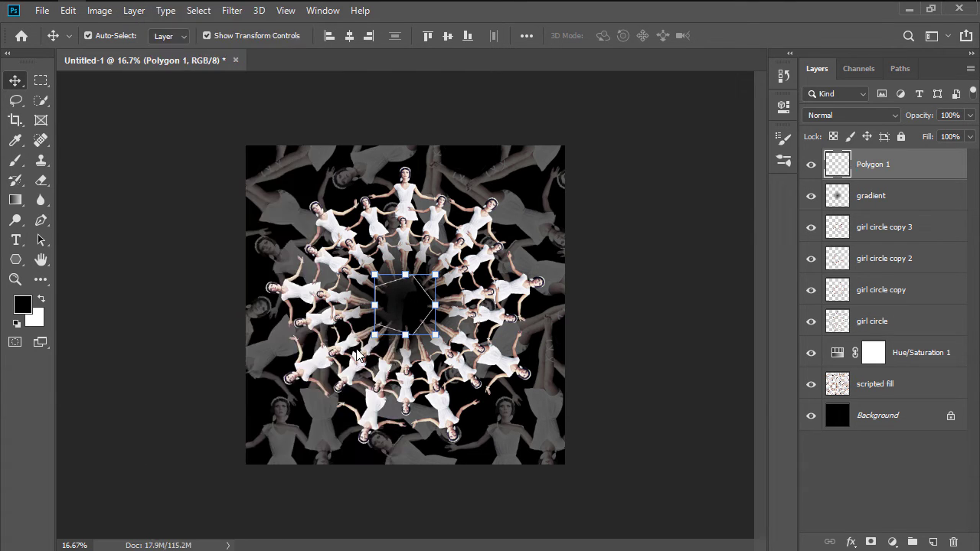
Step: Show only Polygon 1 and define it as a pattern named 'polygon'
{"action": "left_click", "coordinate": [811, 165], "text": "alt"}
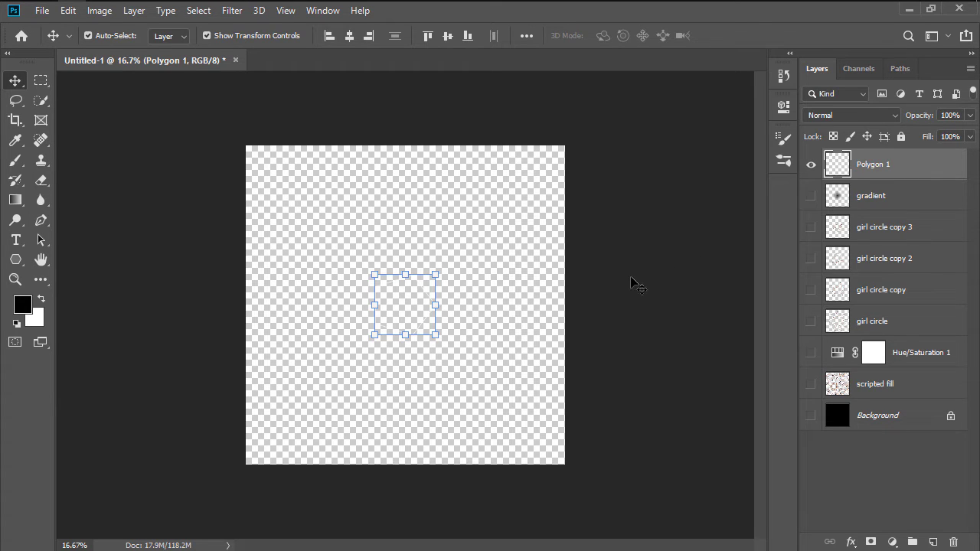
{"action": "left_click", "coordinate": [68, 11]}
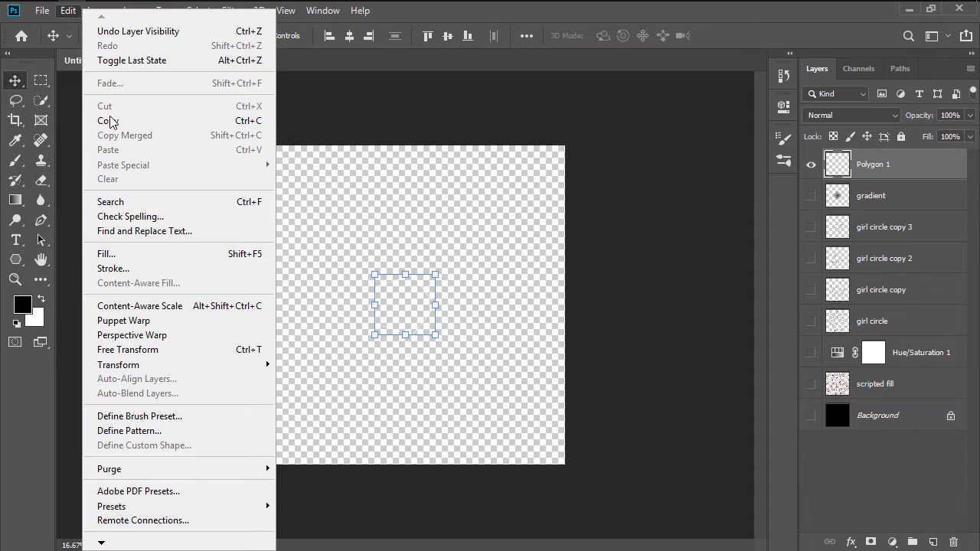
{"action": "left_click", "coordinate": [155, 430]}
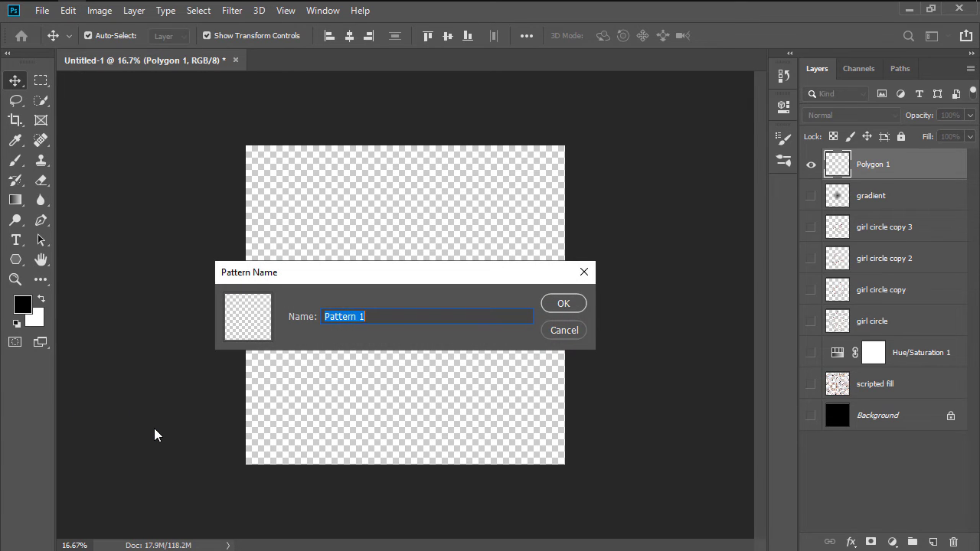
{"action": "type", "text": "polygon"}
{"action": "key", "text": "Return"}
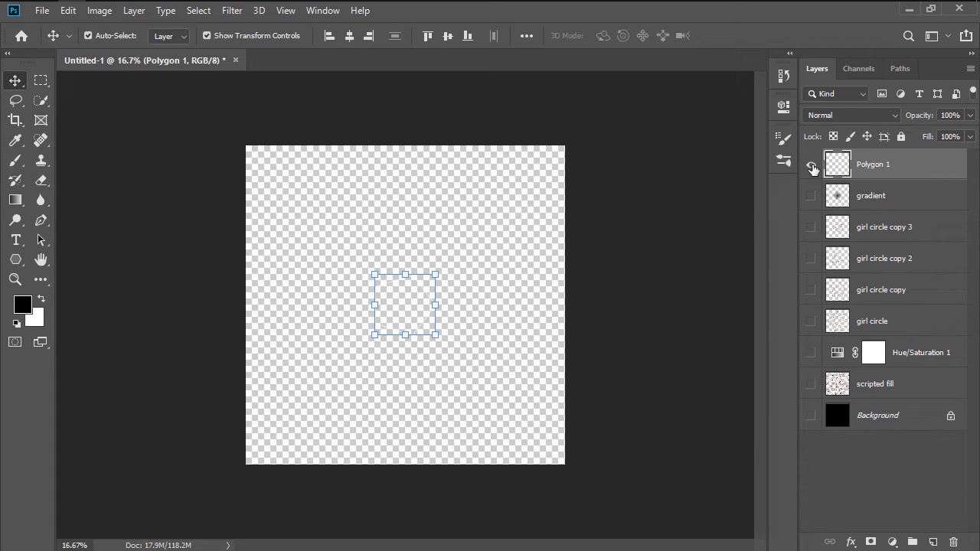
Step: Show all layers again and add a new layer named 'background lines'
{"action": "left_click", "coordinate": [811, 165], "text": "alt"}
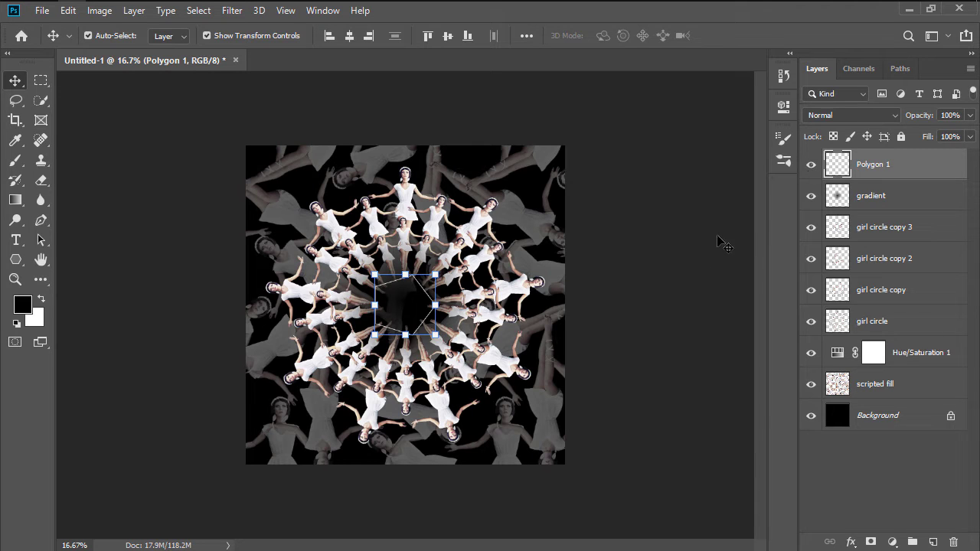
{"action": "key", "text": "ctrl+shift+n"}
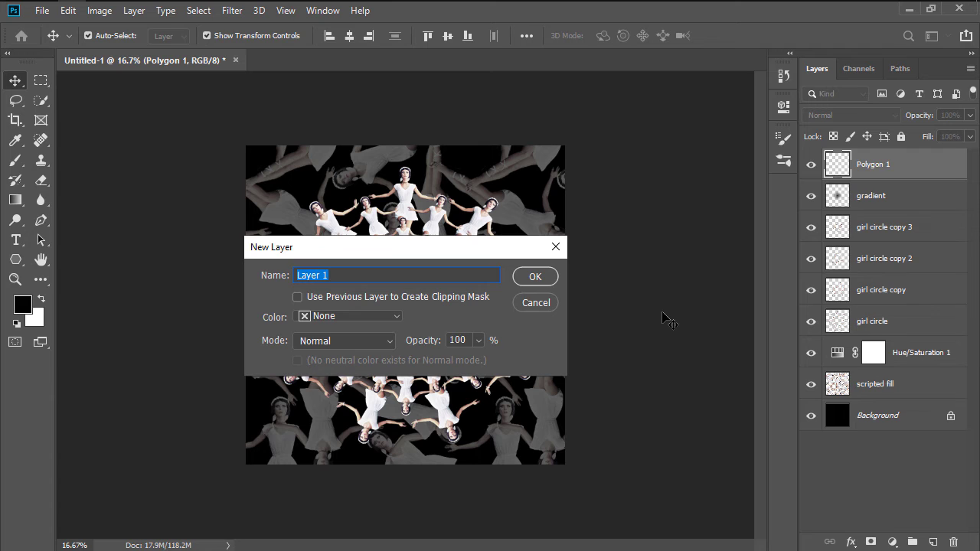
{"action": "type", "text": "background lines"}
{"action": "key", "text": "Return"}
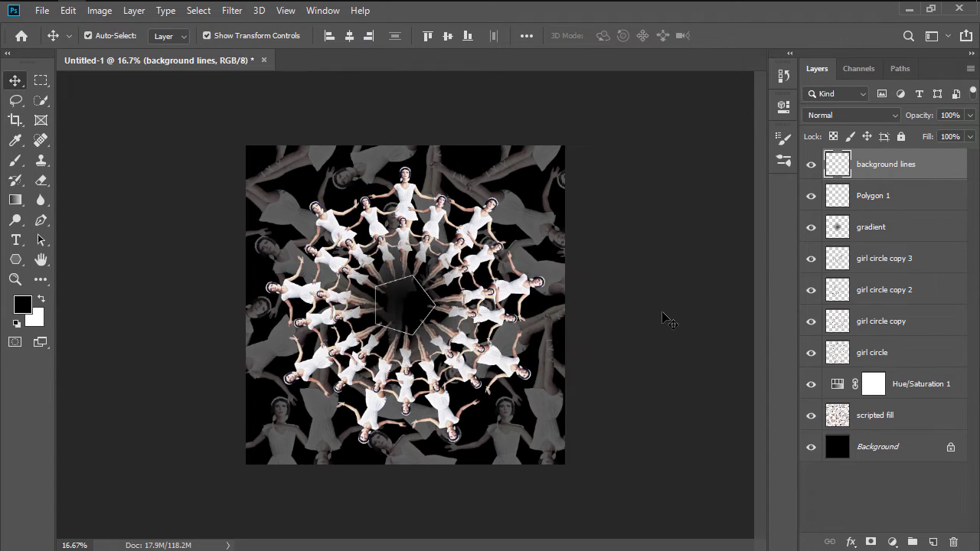
Step: Delete the Polygon 1 layer and select the background lines layer
{"action": "left_click", "coordinate": [917, 203]}
{"action": "left_click", "coordinate": [951, 542]}
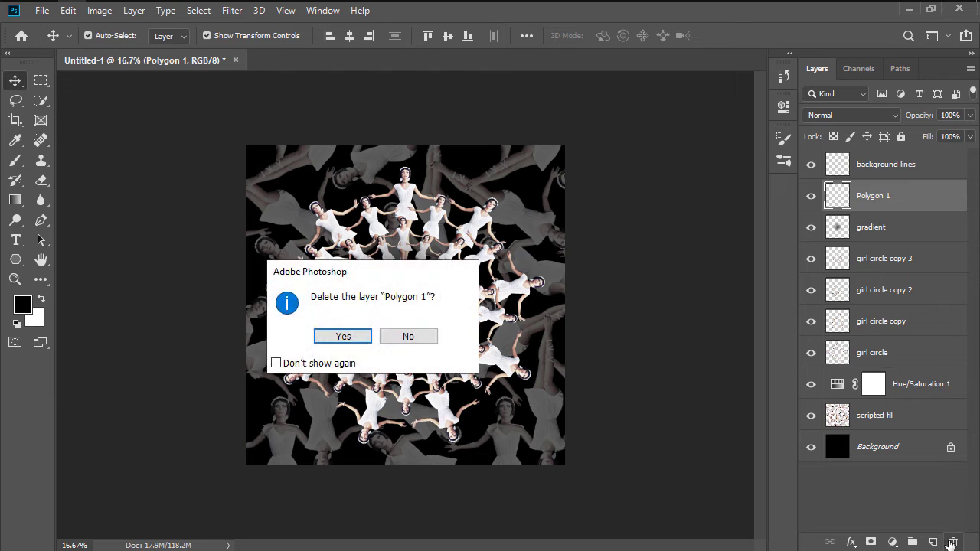
{"action": "key", "text": "Return"}
{"action": "left_click", "coordinate": [689, 392]}
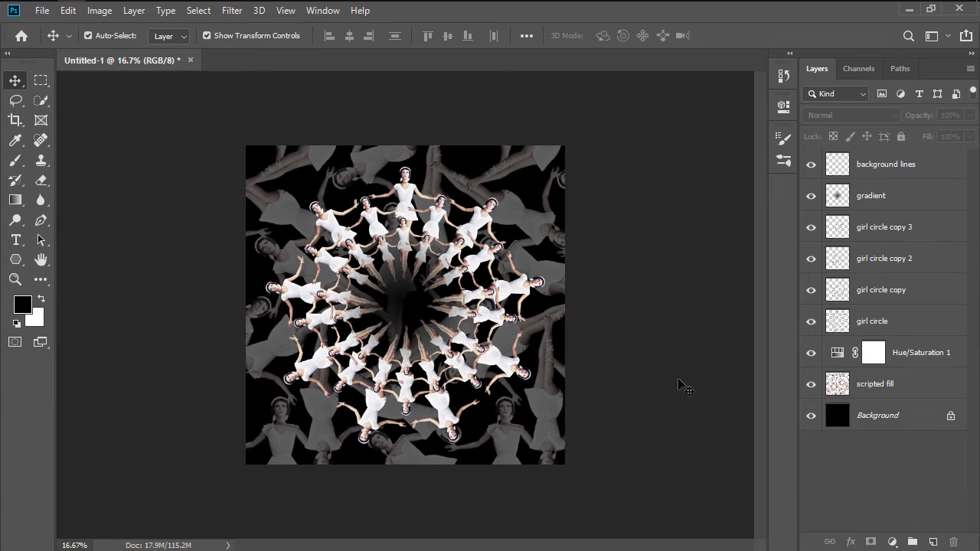
{"action": "left_click", "coordinate": [873, 173]}
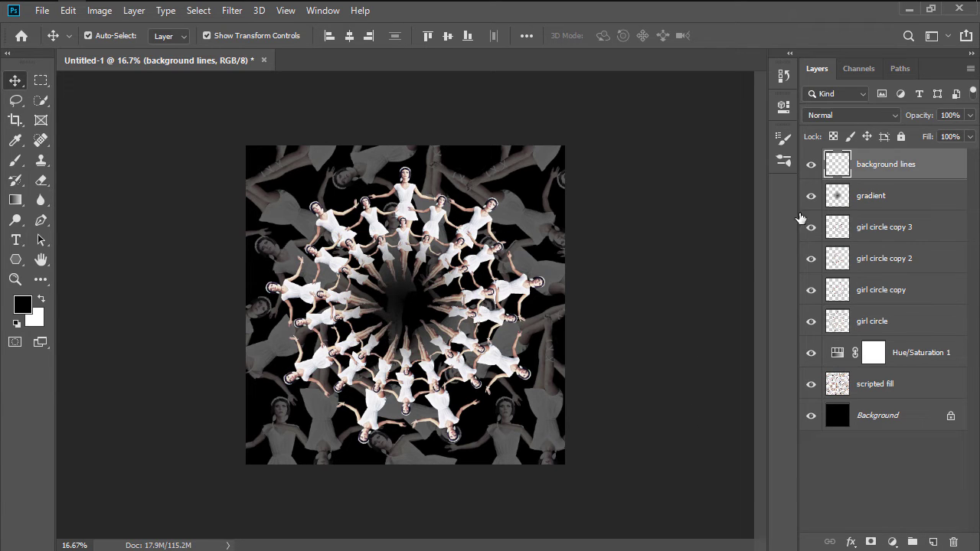
Step: Fill the background lines layer with the polygon pattern using the Symmetry Fill script
{"action": "left_click", "coordinate": [68, 11]}
{"action": "left_click", "coordinate": [114, 253]}
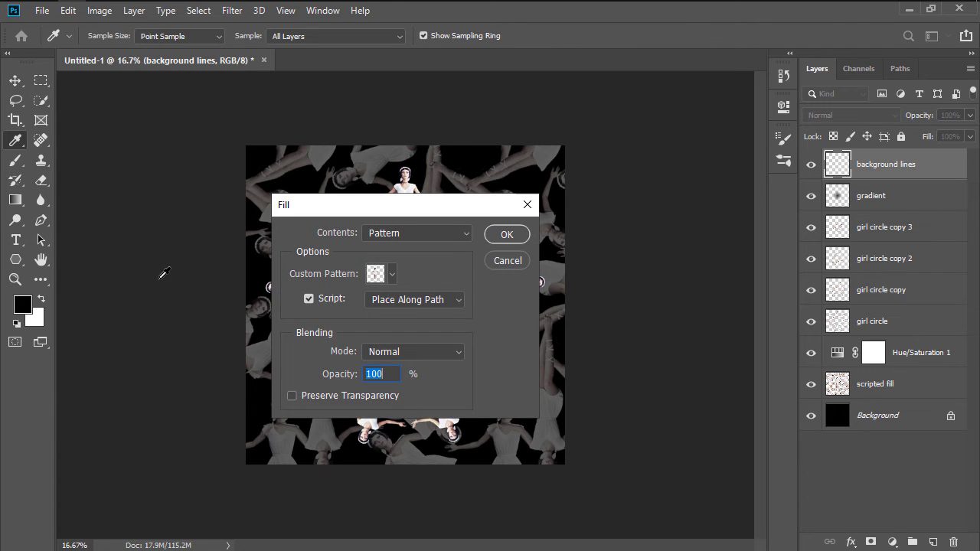
{"action": "left_click", "coordinate": [392, 274]}
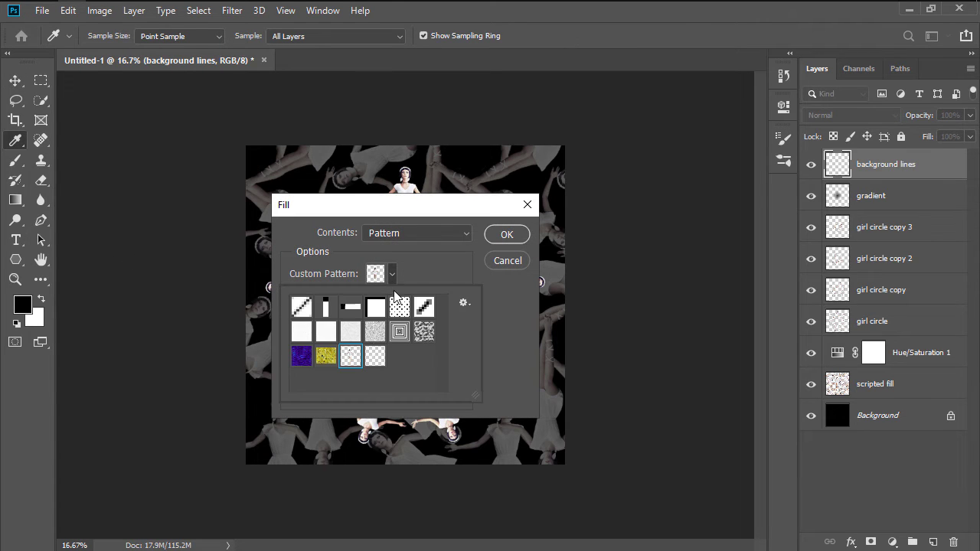
{"action": "left_click", "coordinate": [425, 274]}
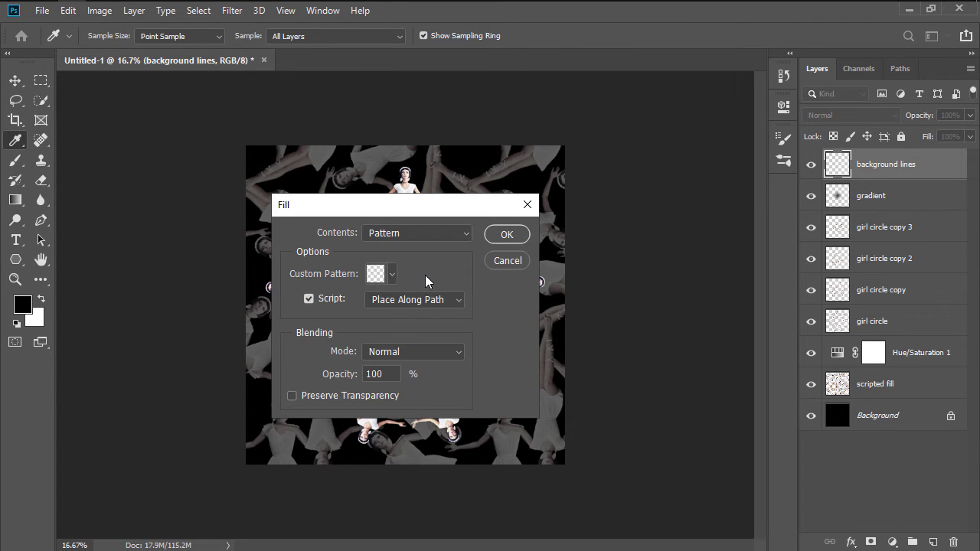
{"action": "left_click", "coordinate": [459, 304]}
{"action": "left_click", "coordinate": [390, 379]}
{"action": "left_click", "coordinate": [495, 238]}
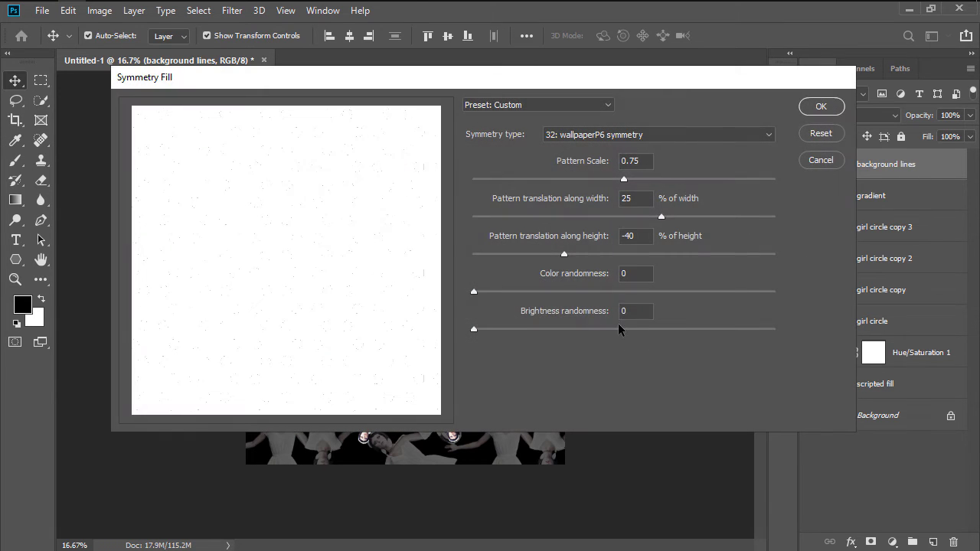
Step: Render the pattern in wallpaperP6M symmetry at 0.4 scale with 50/50 offsets
{"action": "left_click_drag", "start_coordinate": [646, 86], "coordinate": [631, 126]}
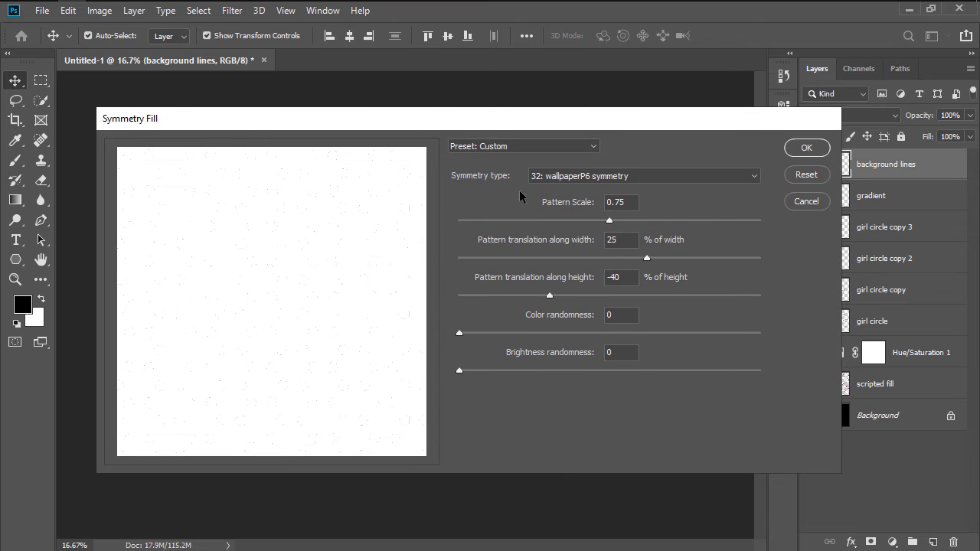
{"action": "left_click", "coordinate": [540, 180]}
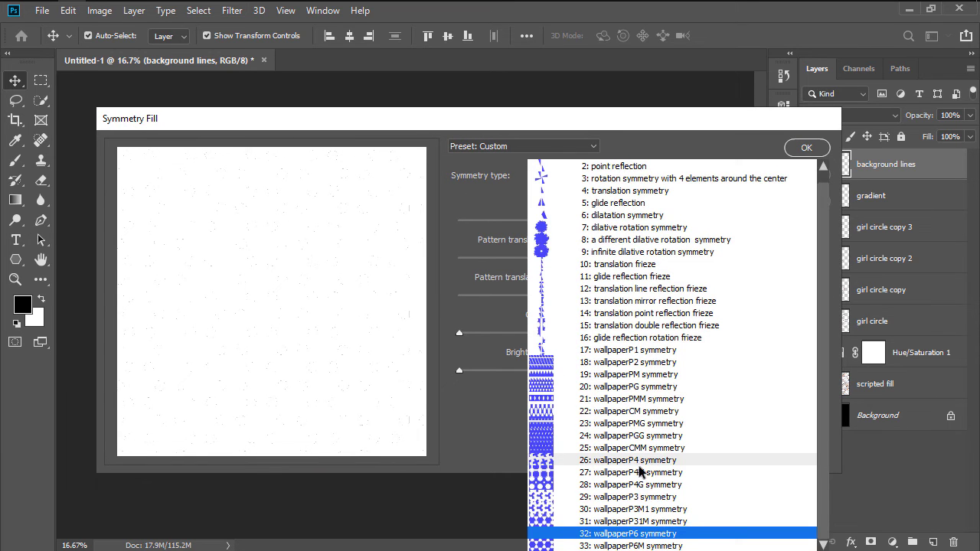
{"action": "left_click", "coordinate": [644, 546]}
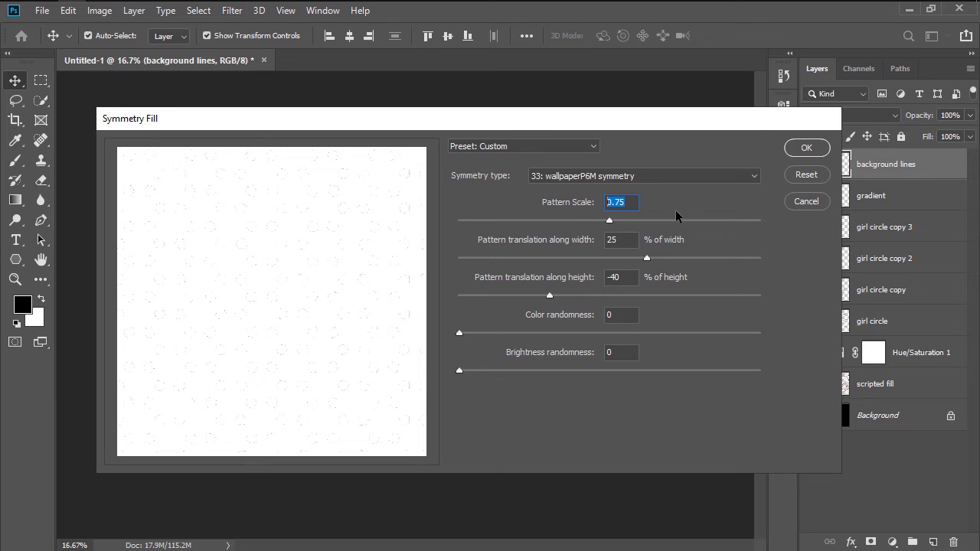
{"action": "type", "text": "0."}
{"action": "key", "text": "Tab"}
{"action": "type", "text": "50"}
{"action": "key", "text": "Tab"}
{"action": "type", "text": "50"}
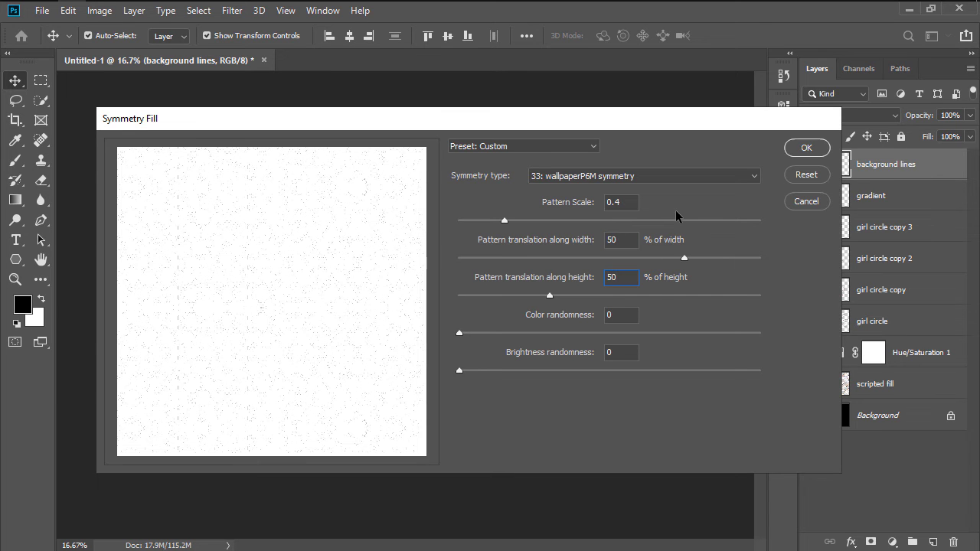
{"action": "left_click", "coordinate": [806, 148]}
Step: Set the background lines layer opacity to 25% and deselect it
{"action": "left_click", "coordinate": [949, 114]}
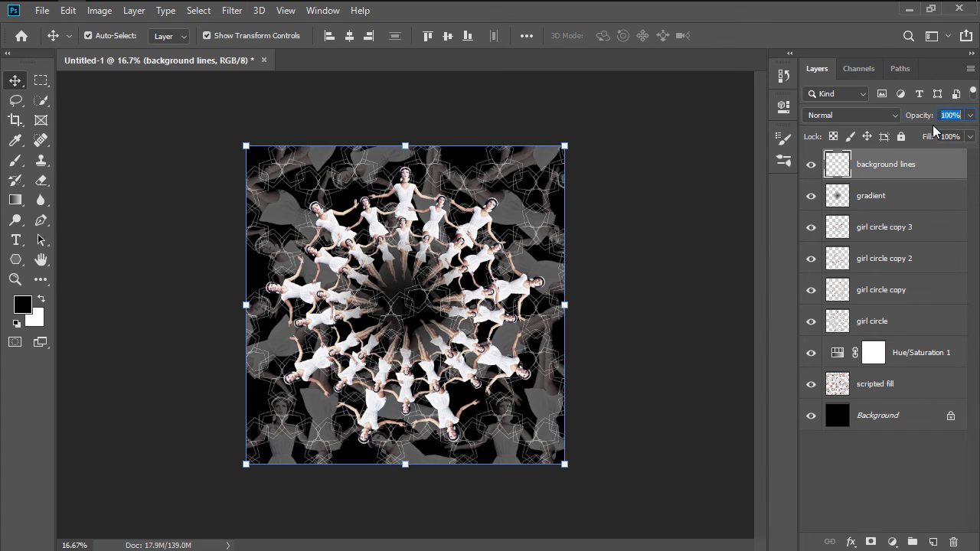
{"action": "type", "text": "25"}
{"action": "key", "text": "Return"}
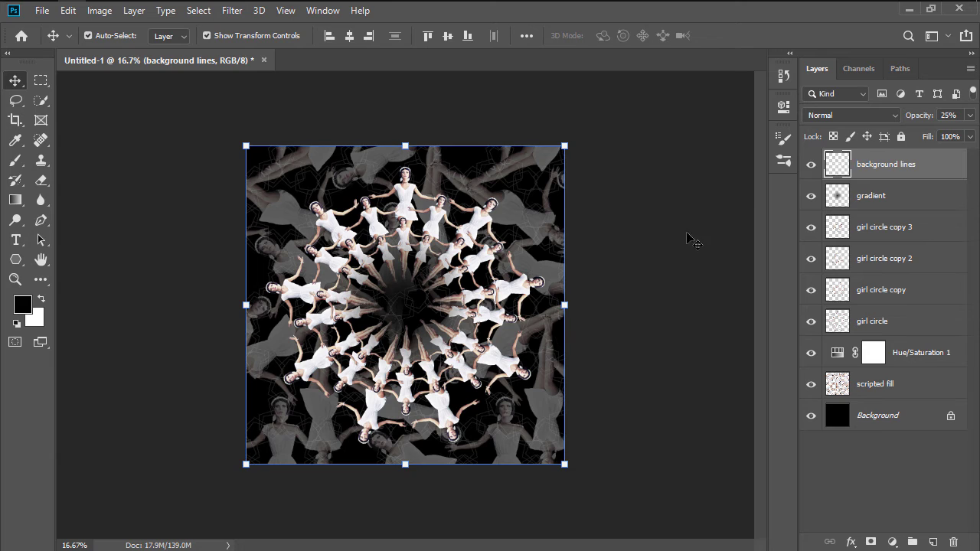
{"action": "left_click", "coordinate": [683, 247]}
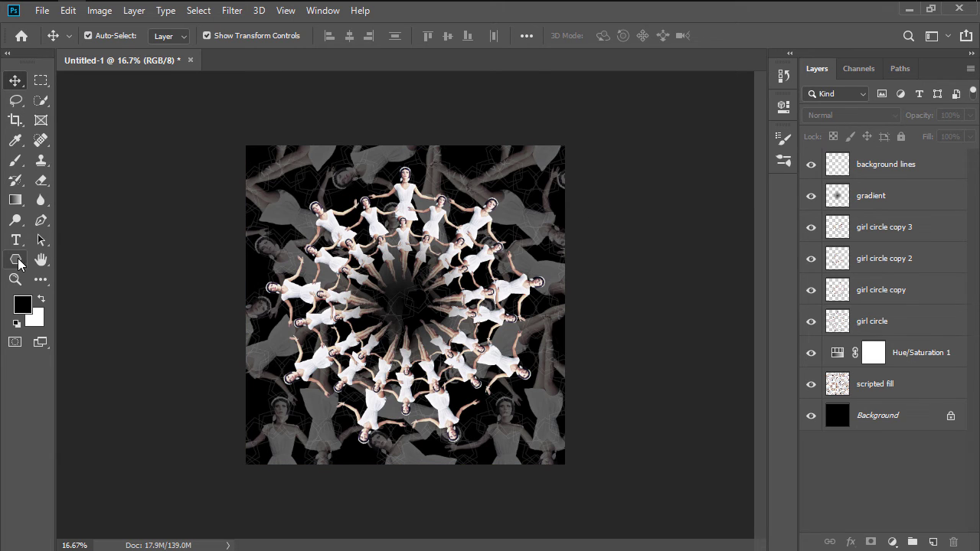
Step: Create an 800 × 800 px three-sided polygon shape
{"action": "left_click_drag", "start_coordinate": [15, 260], "coordinate": [68, 307]}
{"action": "left_click", "coordinate": [157, 303]}
{"action": "type", "text": "800"}
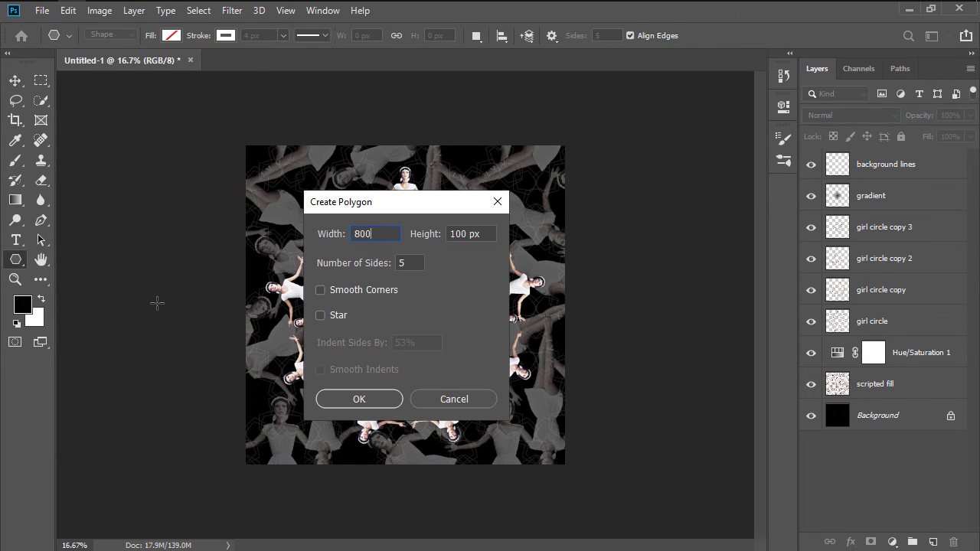
{"action": "key", "text": "Tab"}
{"action": "type", "text": "800"}
{"action": "key", "text": "Tab"}
{"action": "type", "text": "3"}
{"action": "key", "text": "Return"}
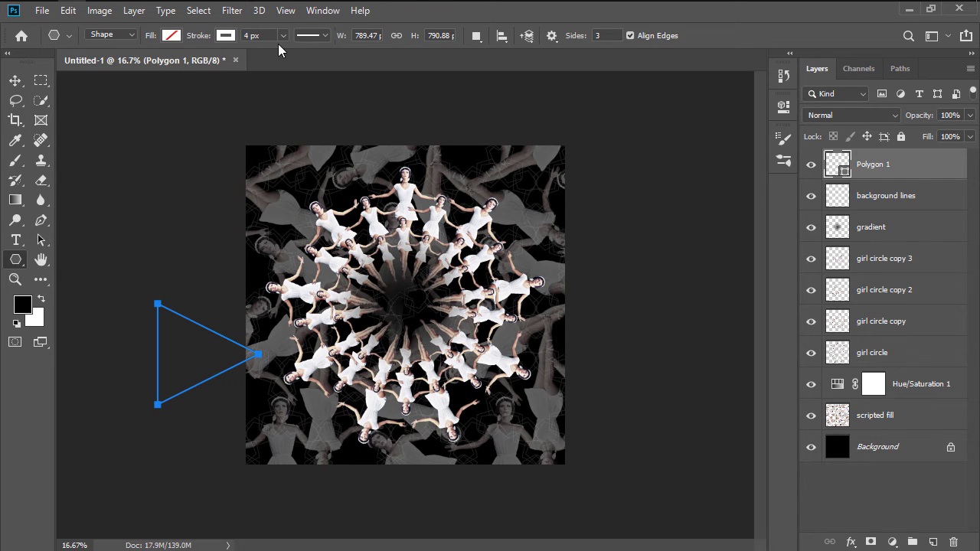
Step: Centre the triangle horizontally and vertically on the canvas
{"action": "key", "text": "v"}
{"action": "left_click", "coordinate": [349, 37]}
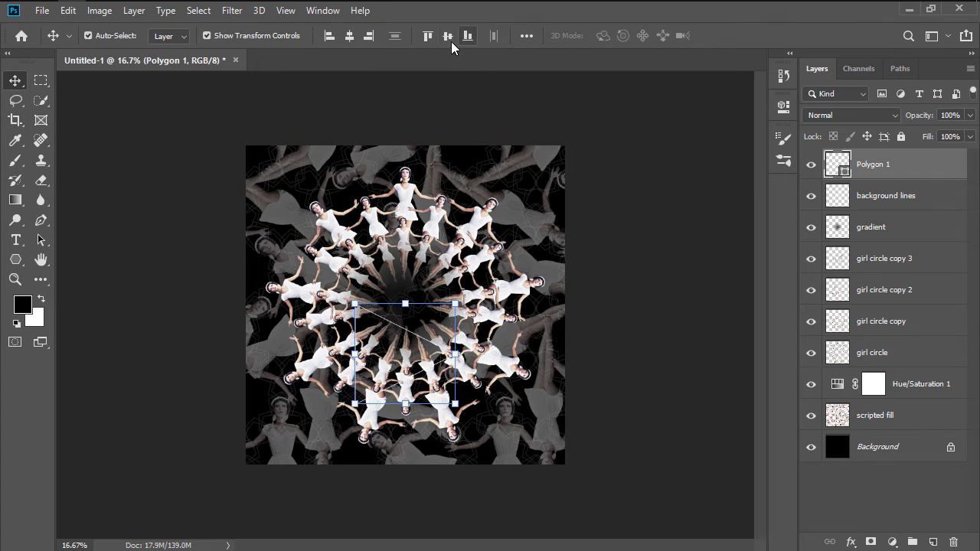
{"action": "left_click", "coordinate": [449, 40]}
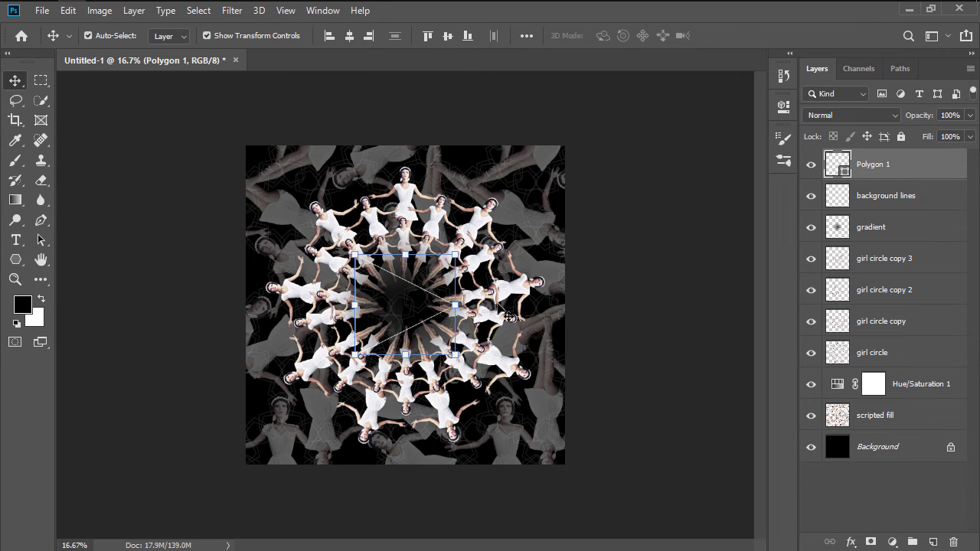
Step: Rotate a transformed duplicate of the triangle by 20°
{"action": "key", "text": "ctrl+t"}
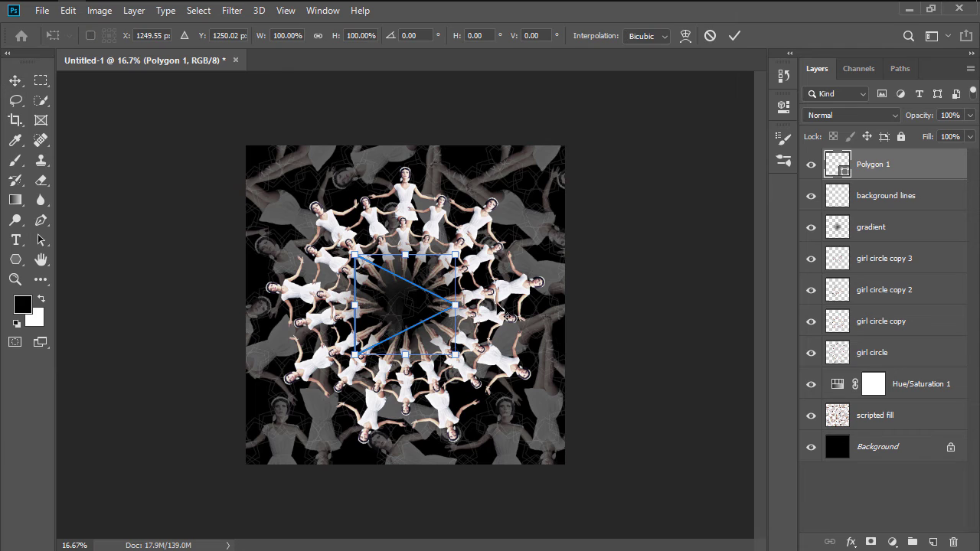
{"action": "left_click_drag", "start_coordinate": [410, 308], "coordinate": [407, 304]}
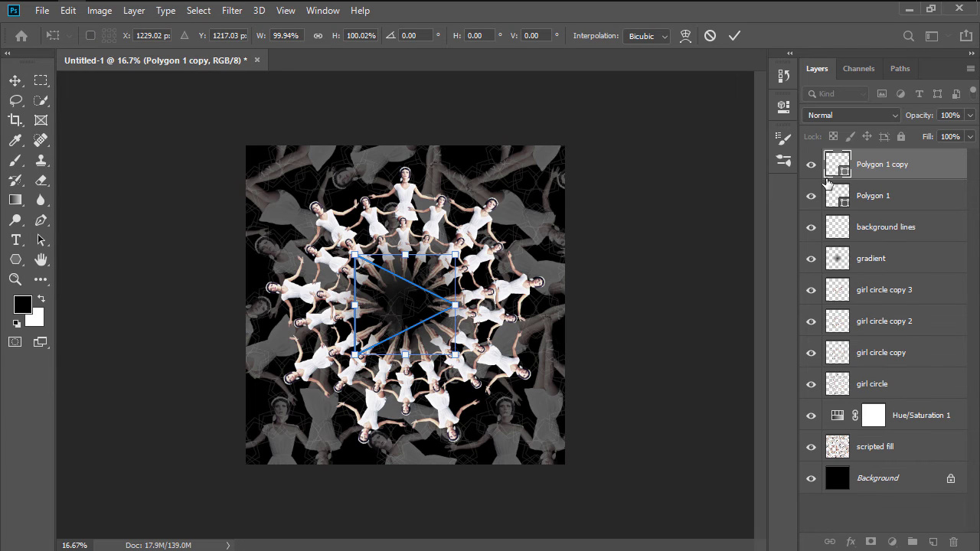
{"action": "left_click", "coordinate": [412, 35]}
{"action": "type", "text": "20"}
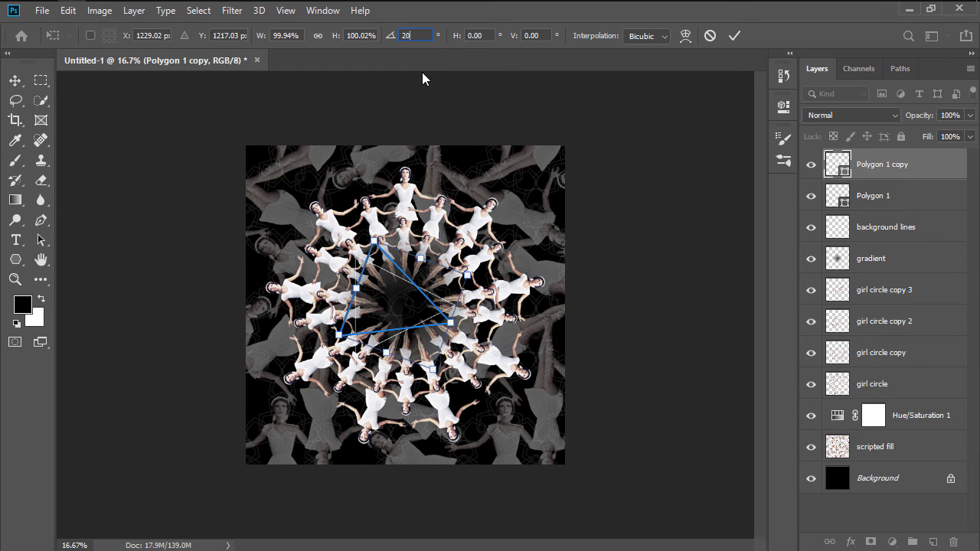
{"action": "left_click", "coordinate": [732, 36]}
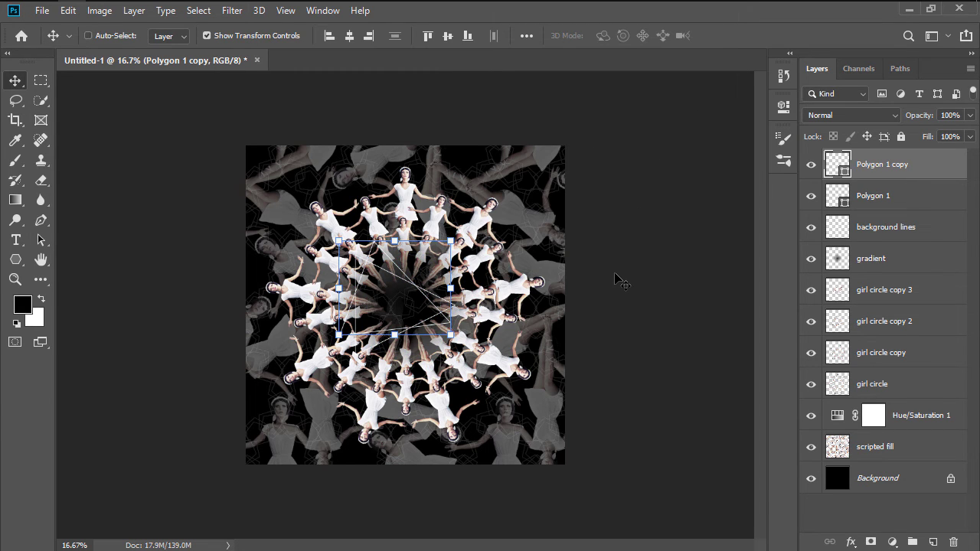
Step: Repeat the duplicate-and-rotate to add more 20° triangle copies, up to Polygon 1 copy 19
{"action": "key", "text": "ctrl+alt+shift+t"}
{"action": "key", "text": "ctrl+alt+shift+t"}
{"action": "key", "text": "ctrl+alt+shift+t"}
{"action": "key", "text": "ctrl+alt+shift+t"}
{"action": "key", "text": "ctrl+alt+shift+t"}
{"action": "key", "text": "ctrl+alt+shift+t"}
{"action": "key", "text": "ctrl+alt+shift+t"}
{"action": "key", "text": "ctrl+alt+shift+t"}
{"action": "key", "text": "ctrl+alt+shift+t"}
{"action": "key", "text": "ctrl+alt+shift+t"}
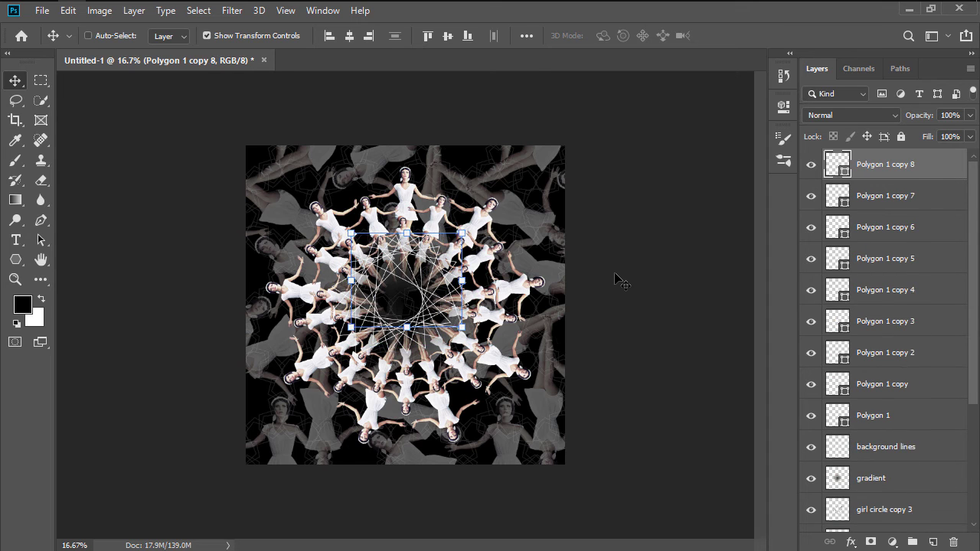
{"action": "key", "text": "ctrl+alt+shift+t"}
{"action": "key", "text": "ctrl+alt+shift+t"}
{"action": "key", "text": "ctrl+alt+shift+t"}
{"action": "key", "text": "ctrl+alt+shift+t"}
{"action": "key", "text": "ctrl+alt+shift+t"}
{"action": "key", "text": "ctrl+alt+shift+t"}
{"action": "key", "text": "ctrl+alt+shift+t"}
{"action": "key", "text": "ctrl+alt+shift+t"}
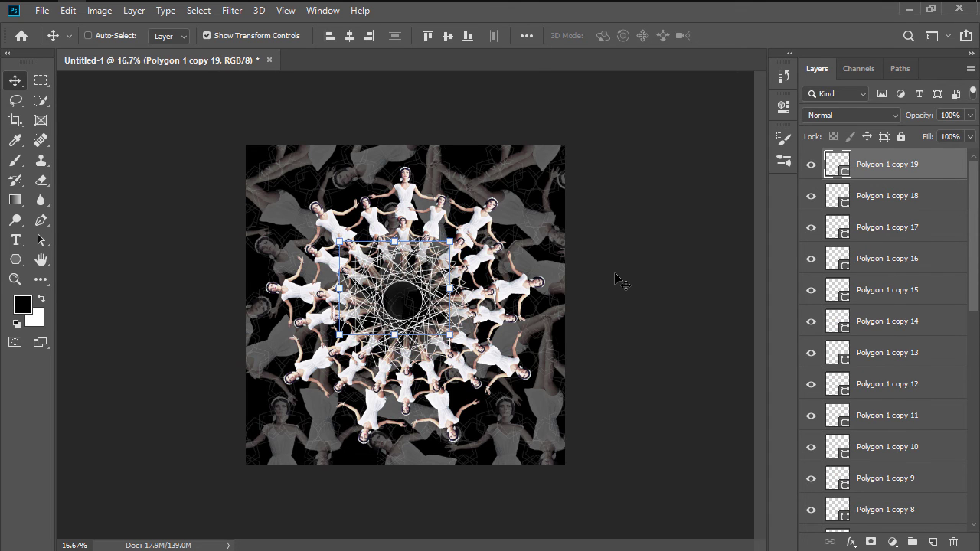
{"action": "scroll", "coordinate": [861, 293], "scroll_direction": "down", "scroll_amount": 5}
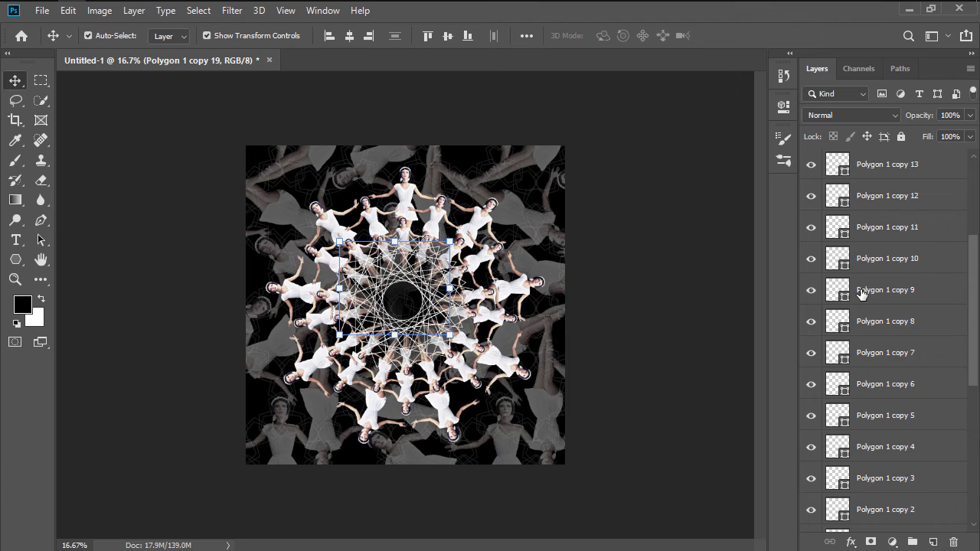
Step: Group every Polygon triangle layer down to Polygon 1 and name the group 'triangles'
{"action": "scroll", "coordinate": [860, 293], "scroll_direction": "down", "scroll_amount": 1}
{"action": "left_click", "coordinate": [897, 420], "text": "shift"}
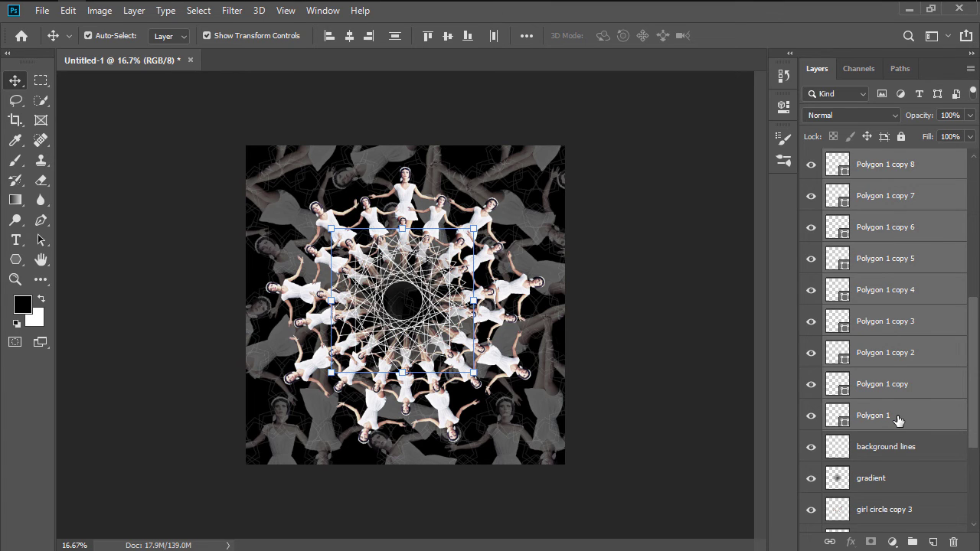
{"action": "key", "text": "ctrl+g"}
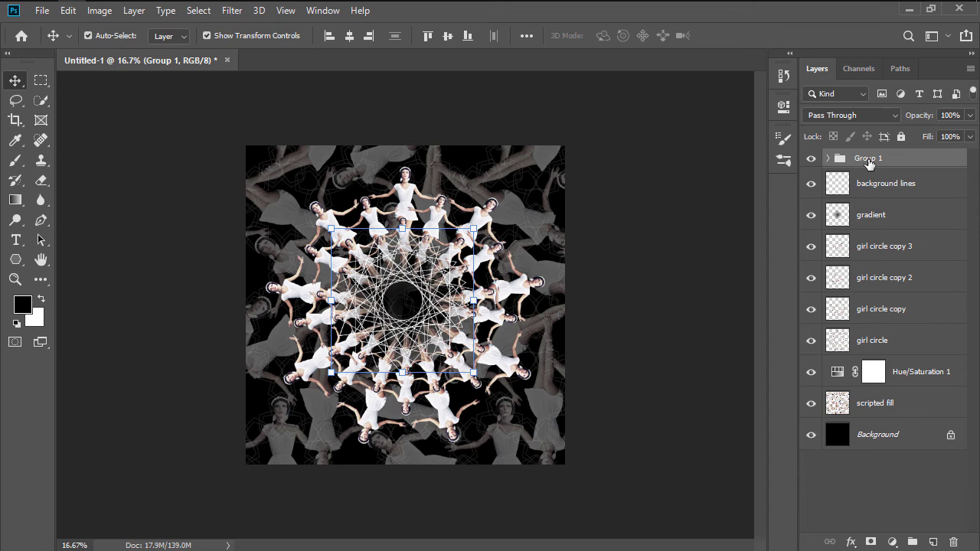
{"action": "double_click", "coordinate": [868, 158]}
{"action": "type", "text": "triangles"}
{"action": "key", "text": "Return"}
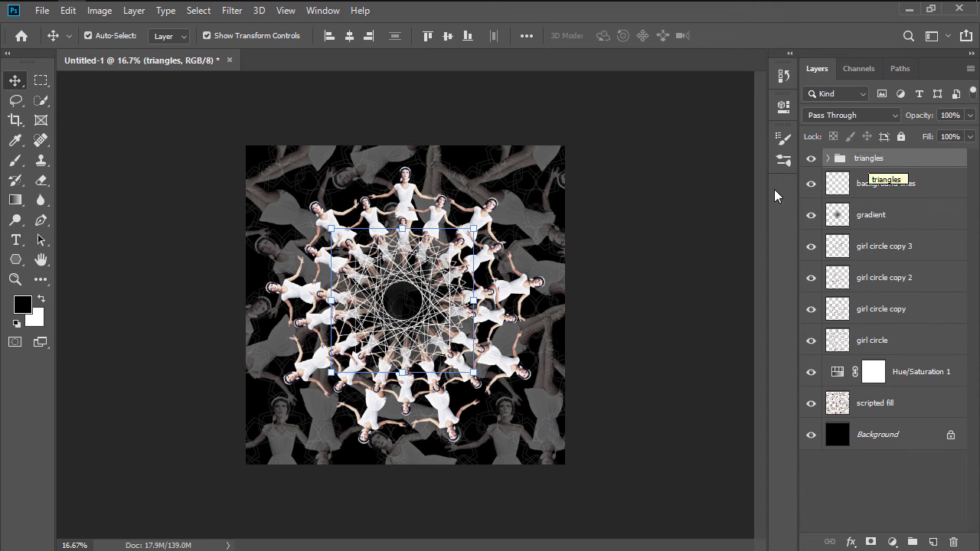
{"action": "left_click", "coordinate": [744, 211]}
{"action": "left_click", "coordinate": [867, 164]}
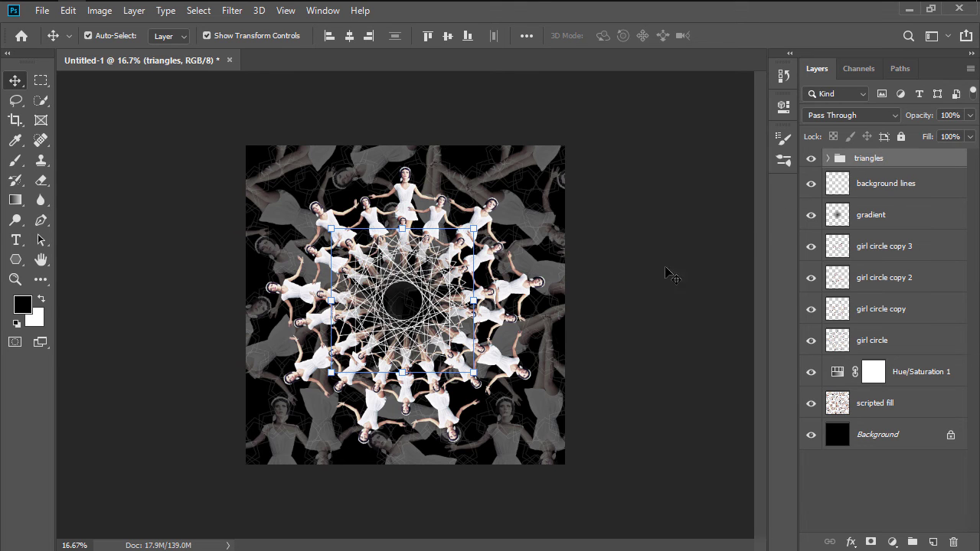
Step: Add a Hide All layer mask to the triangles group
{"action": "left_click", "coordinate": [135, 11]}
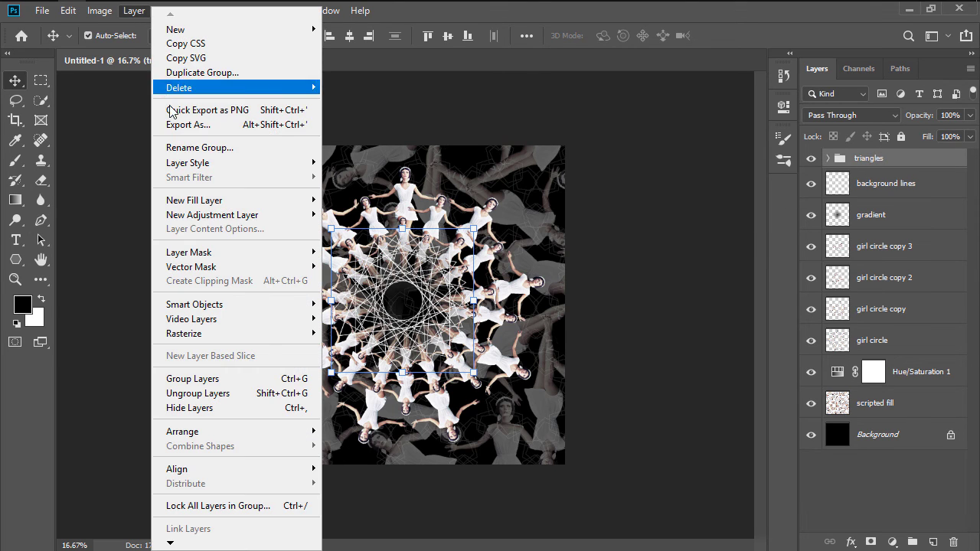
{"action": "mouse_move", "coordinate": [213, 253]}
{"action": "left_click", "coordinate": [346, 266]}
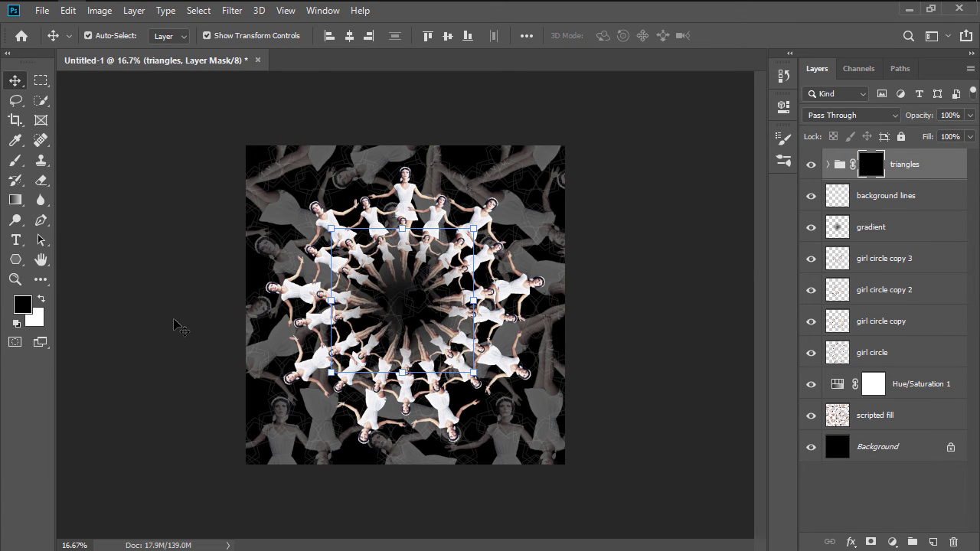
Step: Paint a white foreground-to-transparent radial gradient on the mask, outward from the centre
{"action": "key", "text": "x"}
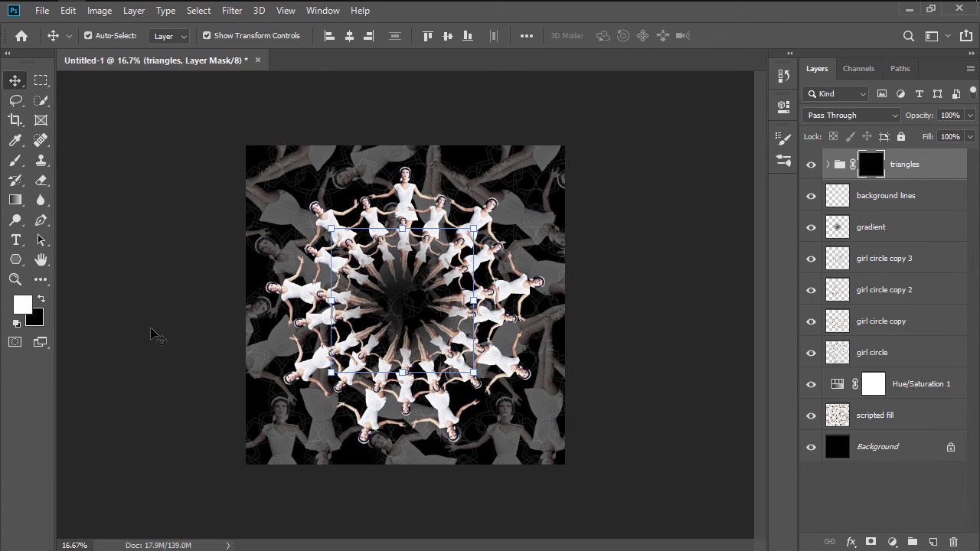
{"action": "left_click", "coordinate": [15, 200]}
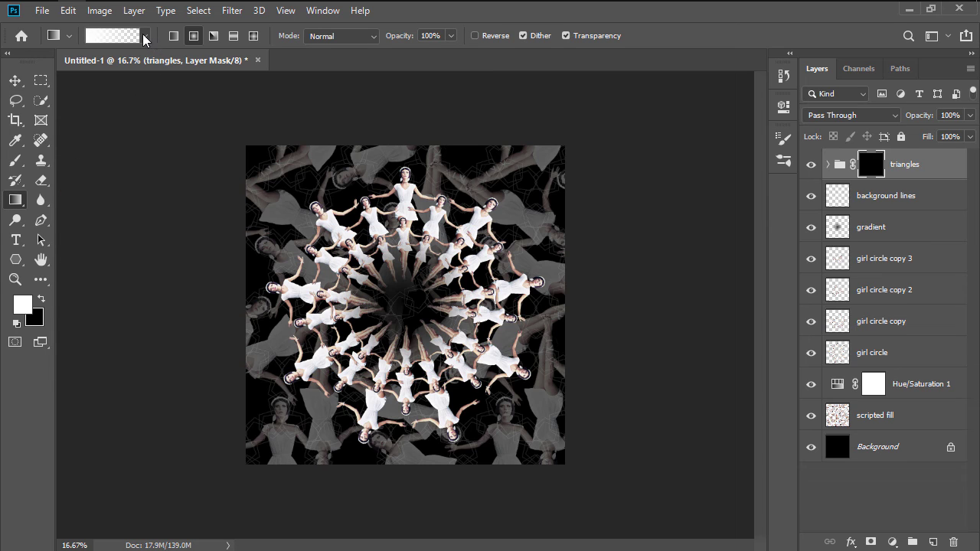
{"action": "left_click", "coordinate": [143, 39]}
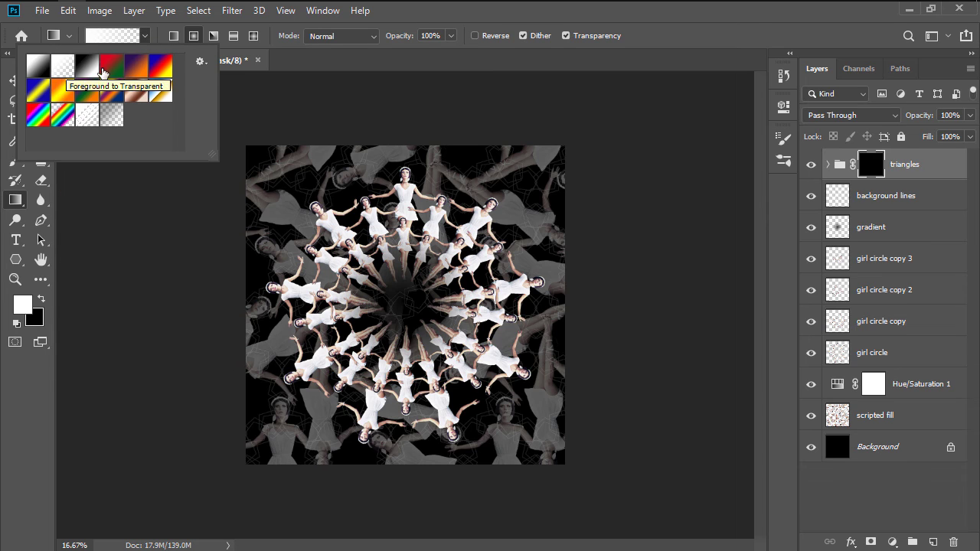
{"action": "left_click", "coordinate": [144, 36]}
{"action": "left_click", "coordinate": [196, 40]}
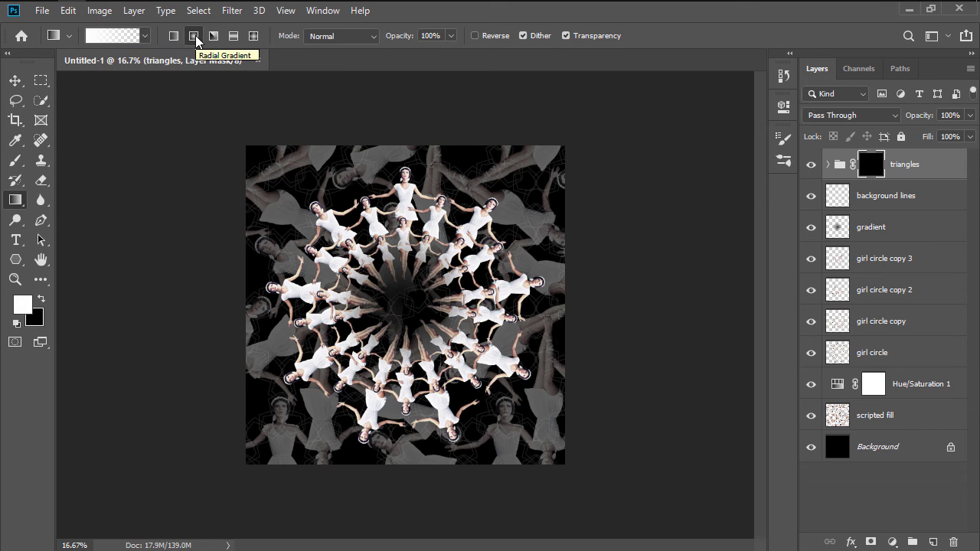
{"action": "left_click_drag", "start_coordinate": [405, 302], "coordinate": [481, 332]}
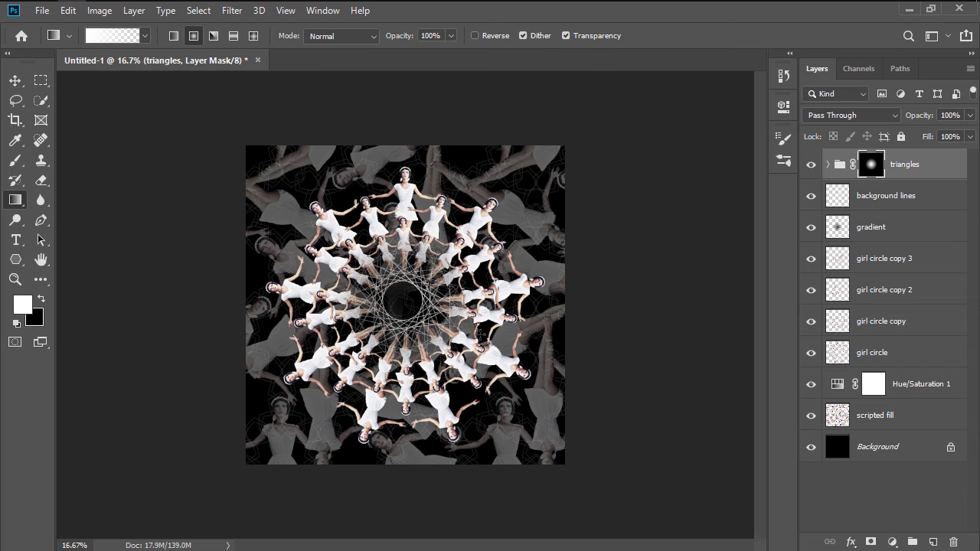
{"action": "key", "text": "v"}
{"action": "left_click", "coordinate": [654, 342]}
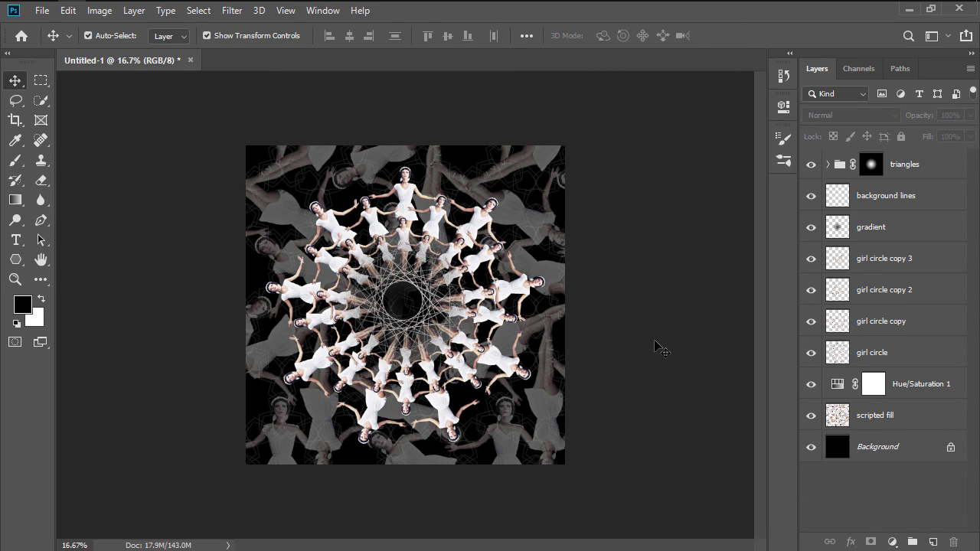
Step: Crop the canvas's bottom edge up to a wide frame about 1313 px tall
{"action": "key", "text": "c"}
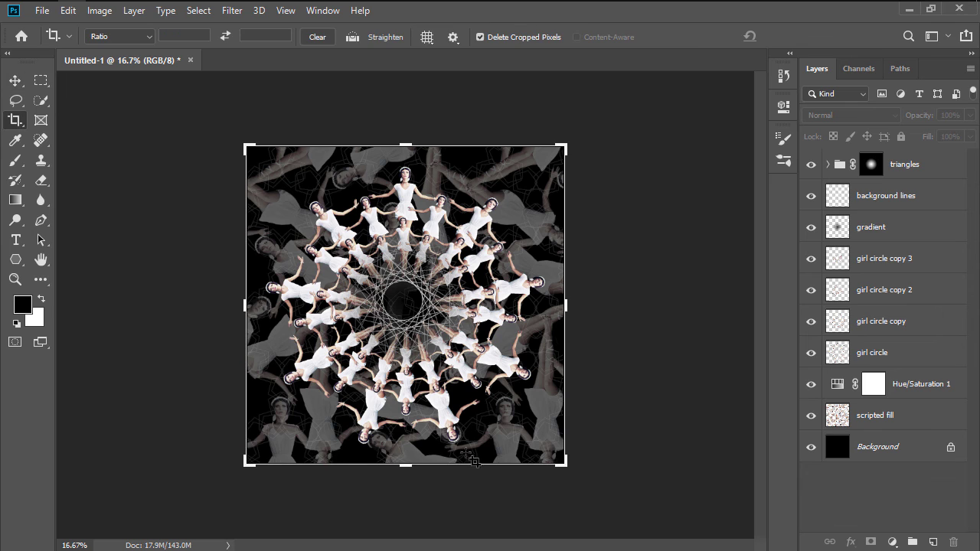
{"action": "left_click_drag", "start_coordinate": [405, 465], "coordinate": [408, 392]}
{"action": "left_click", "coordinate": [801, 36]}
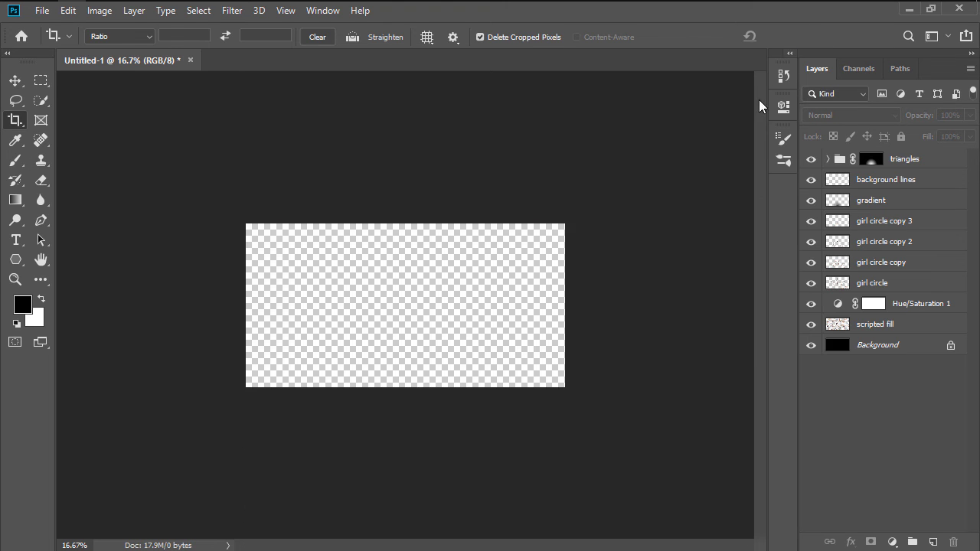
{"action": "key", "text": "v"}
{"action": "scroll", "coordinate": [406, 320], "scroll_direction": "up", "scroll_amount": 5}
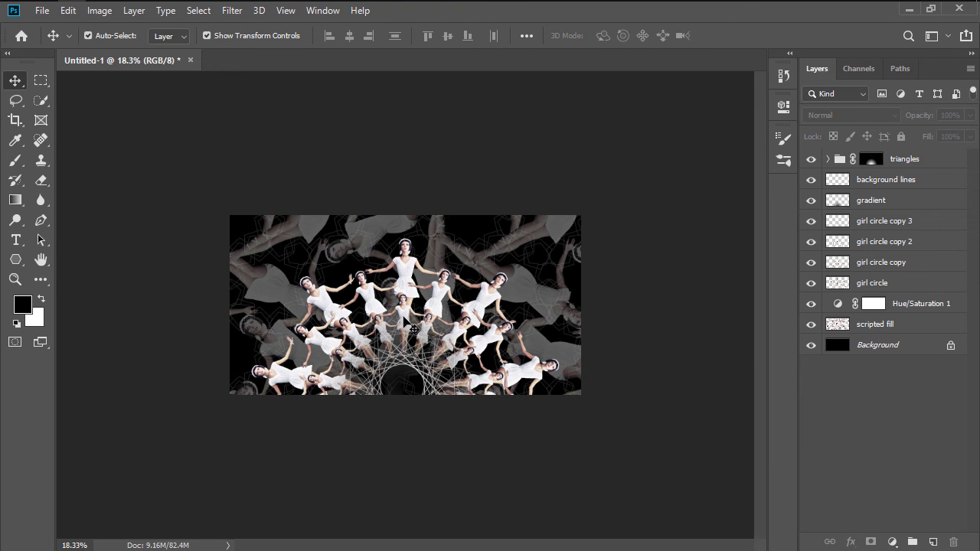